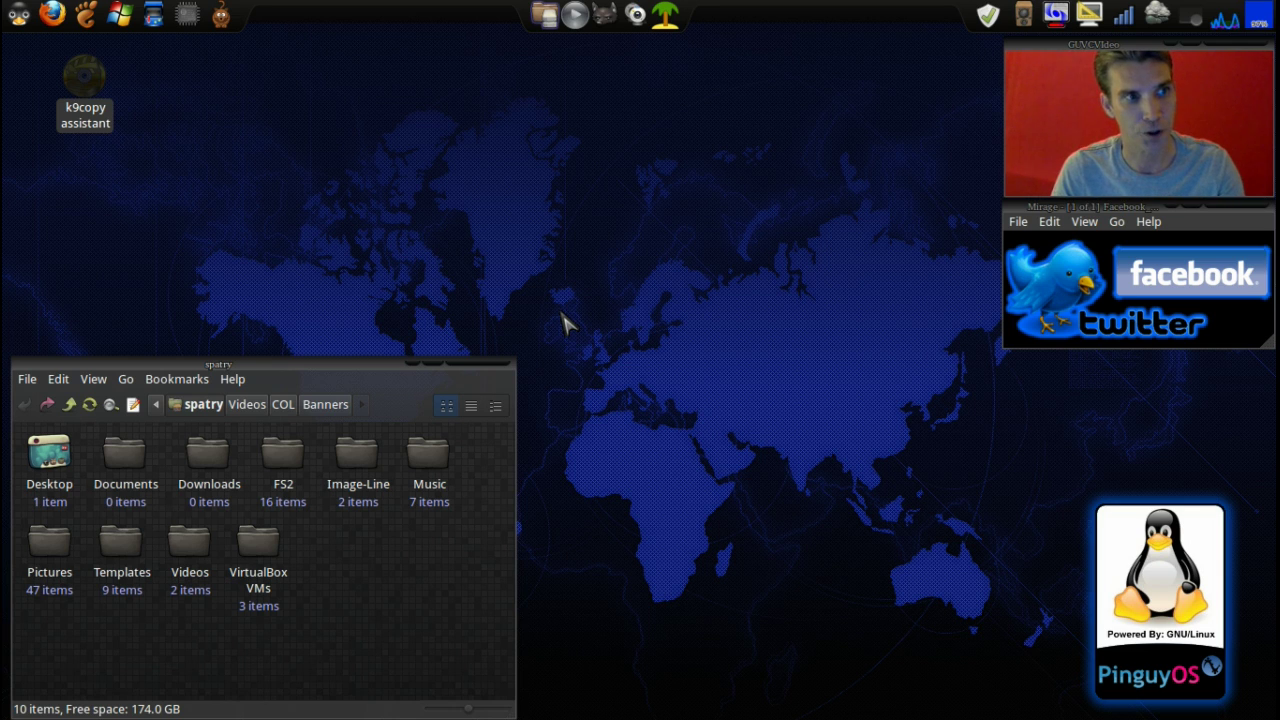
Run sudo apt-get install k9copy in the drop-down terminal; k9copy is already the newest version
key(F12)
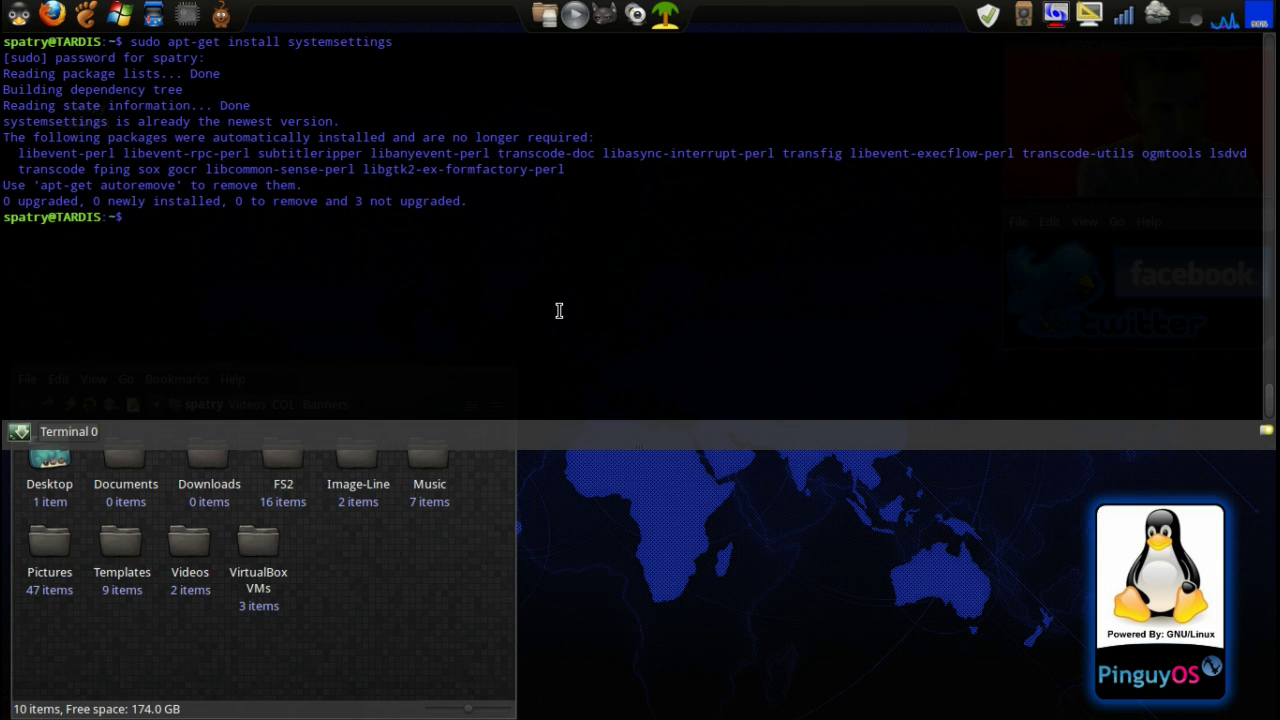
text(sudo apt-g)
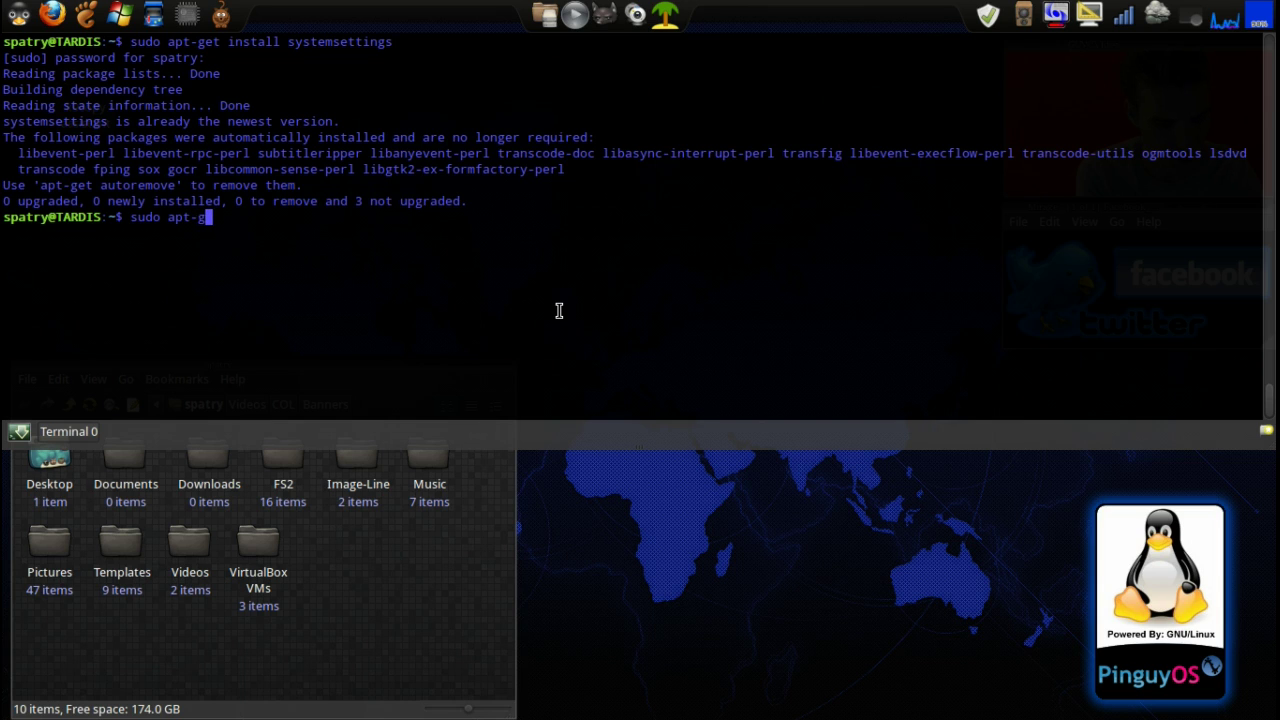
text(et install k9)
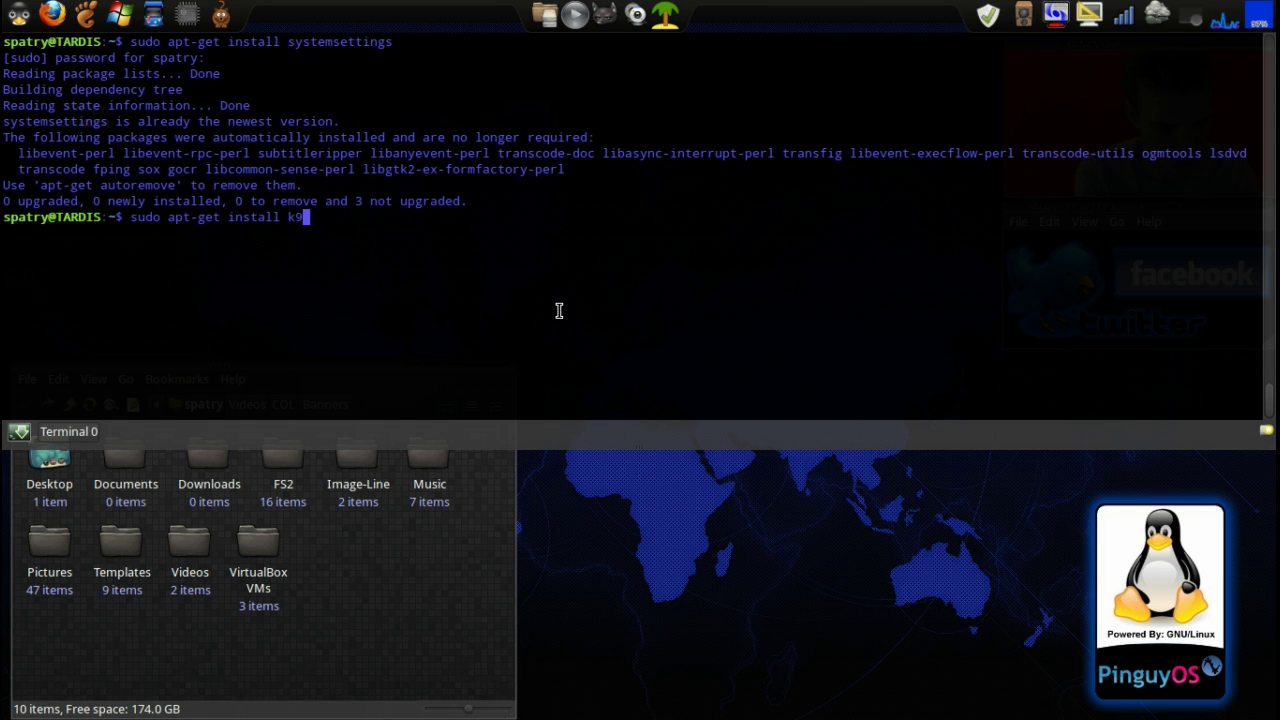
text(copy)
key(Return)
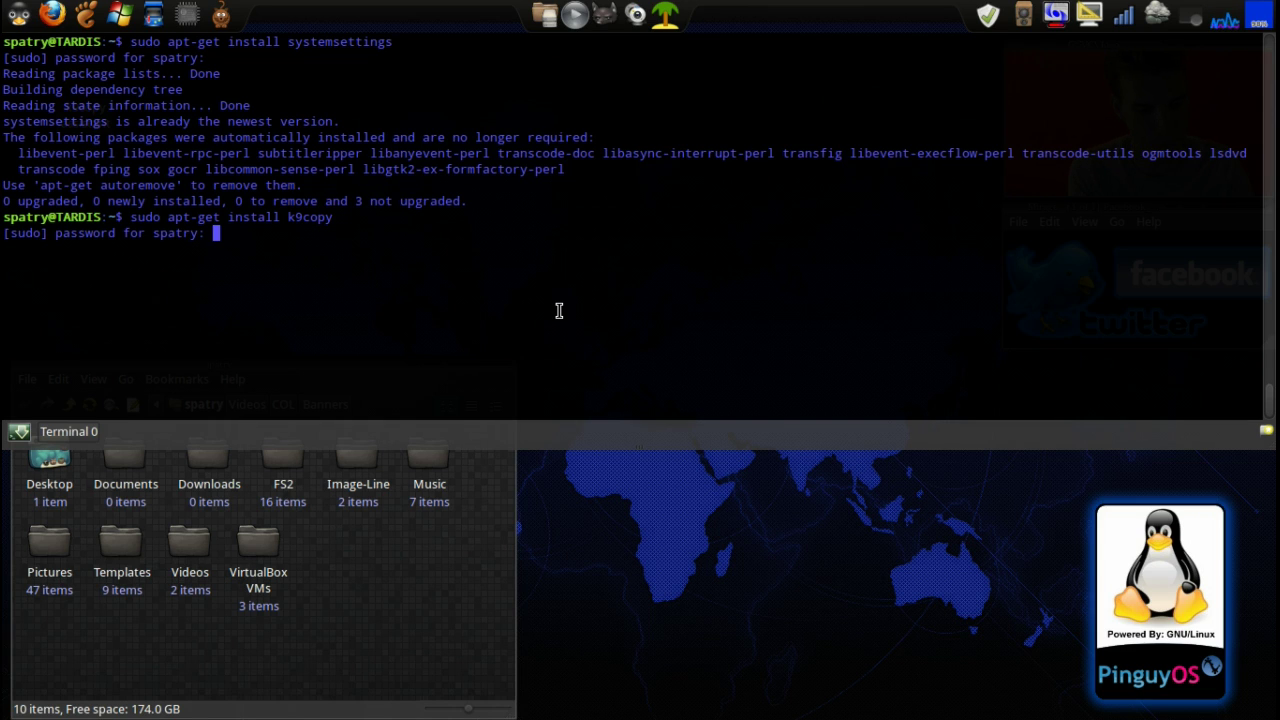
key(Return)
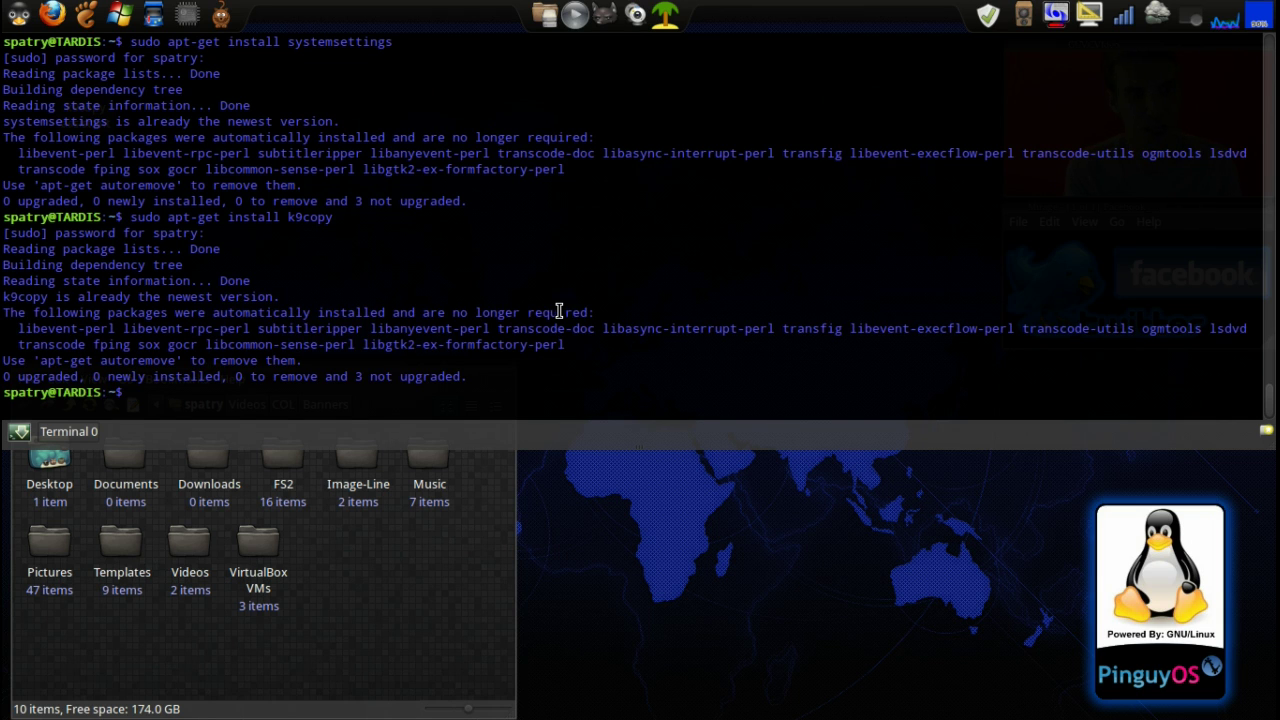
key(F12)
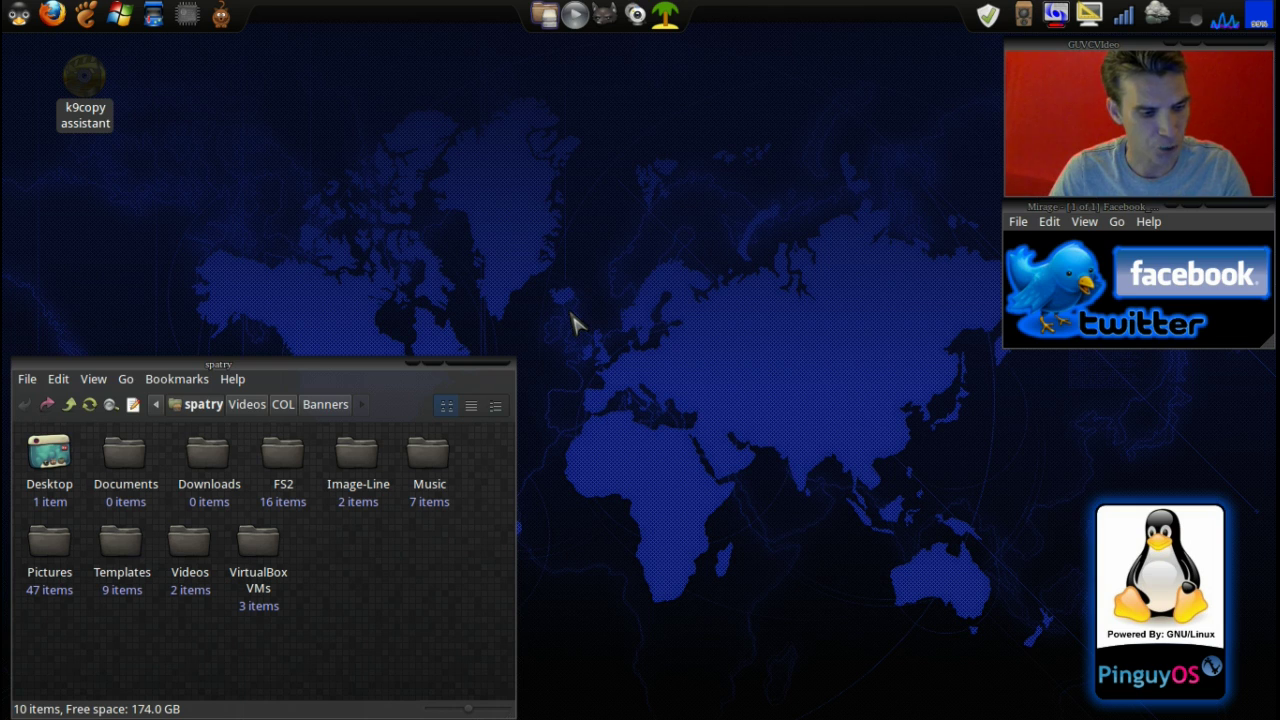
key(F12)
Run sudo apt-get install openshot, confirm it is already newest, and hide the terminal
text(sudo )
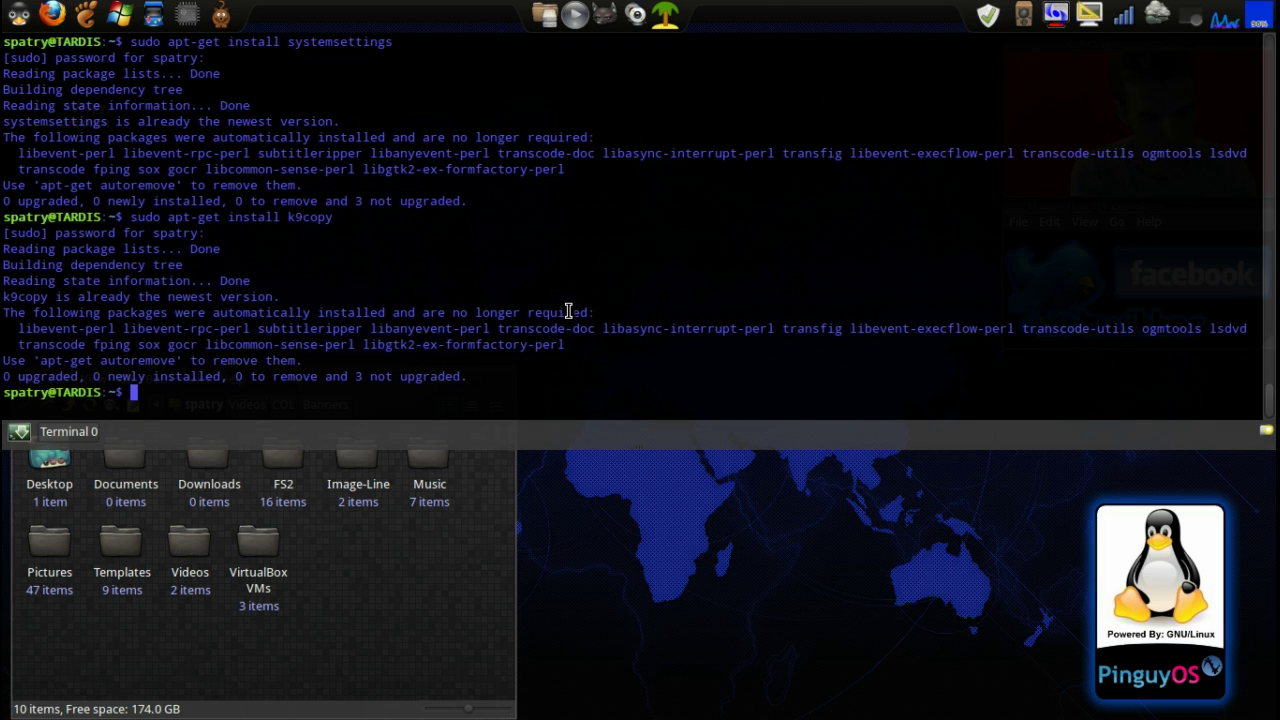
text(apt-ge)
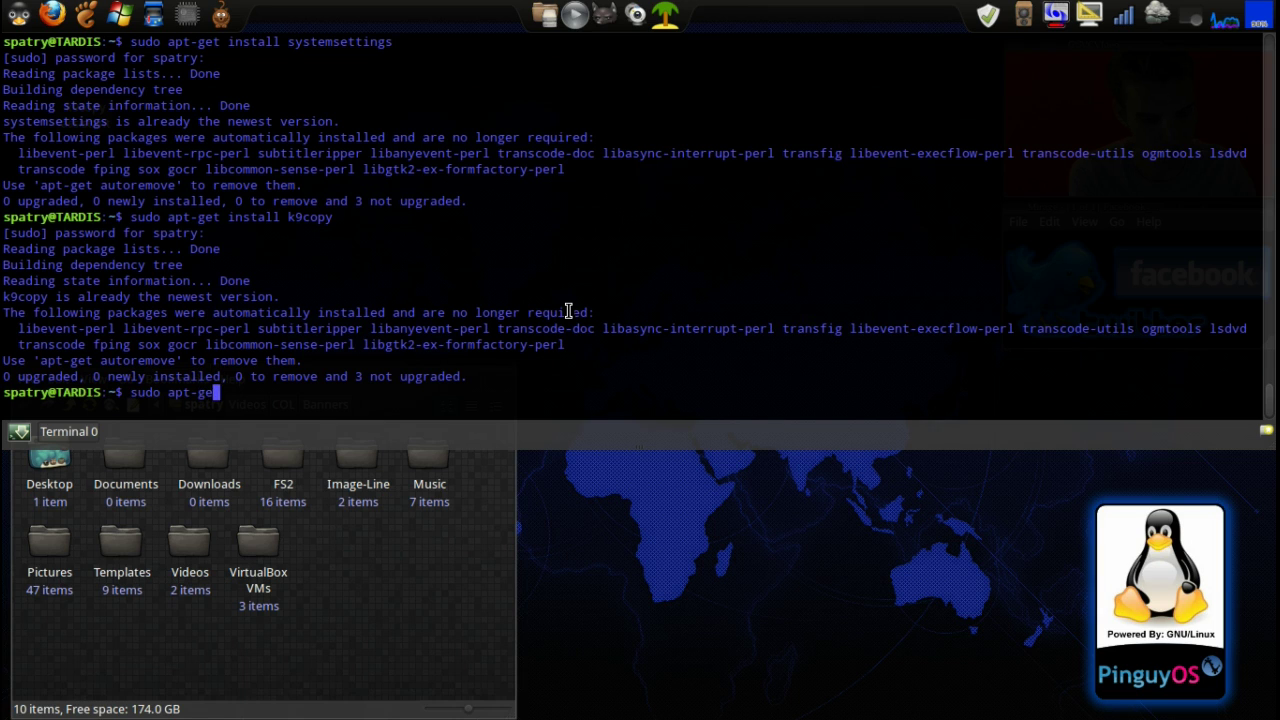
text(t install openshot)
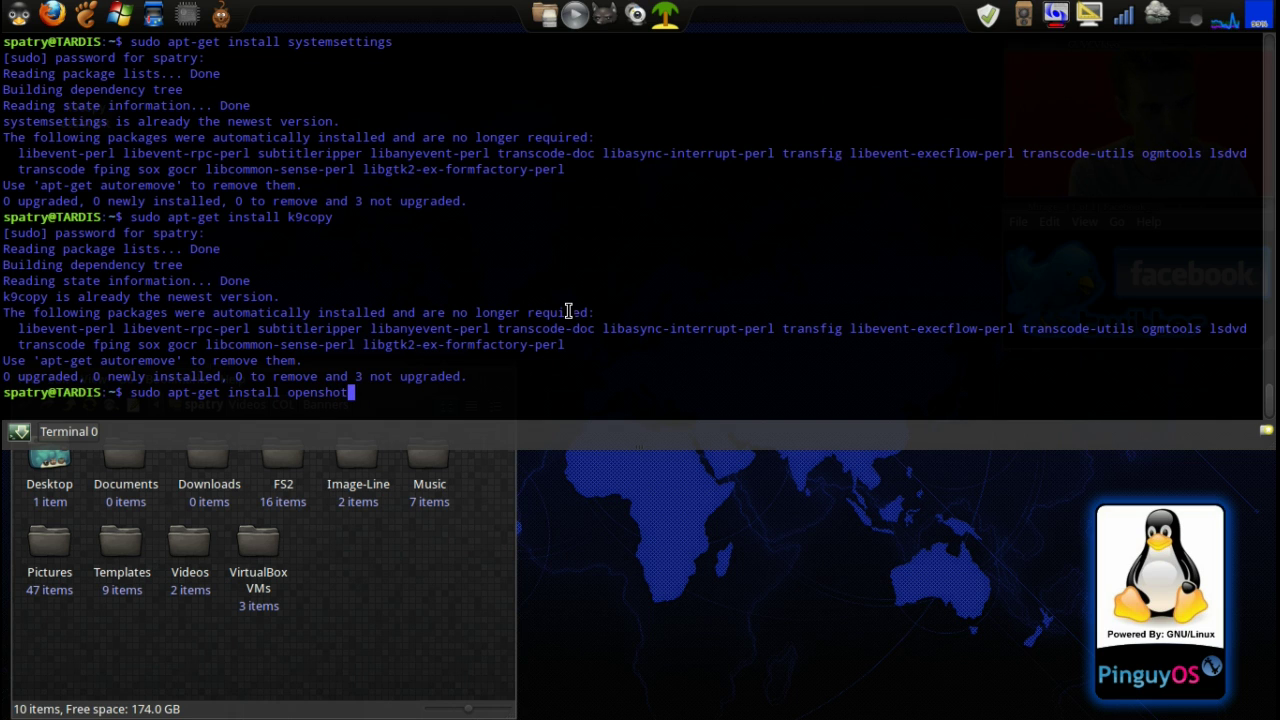
key(Return)
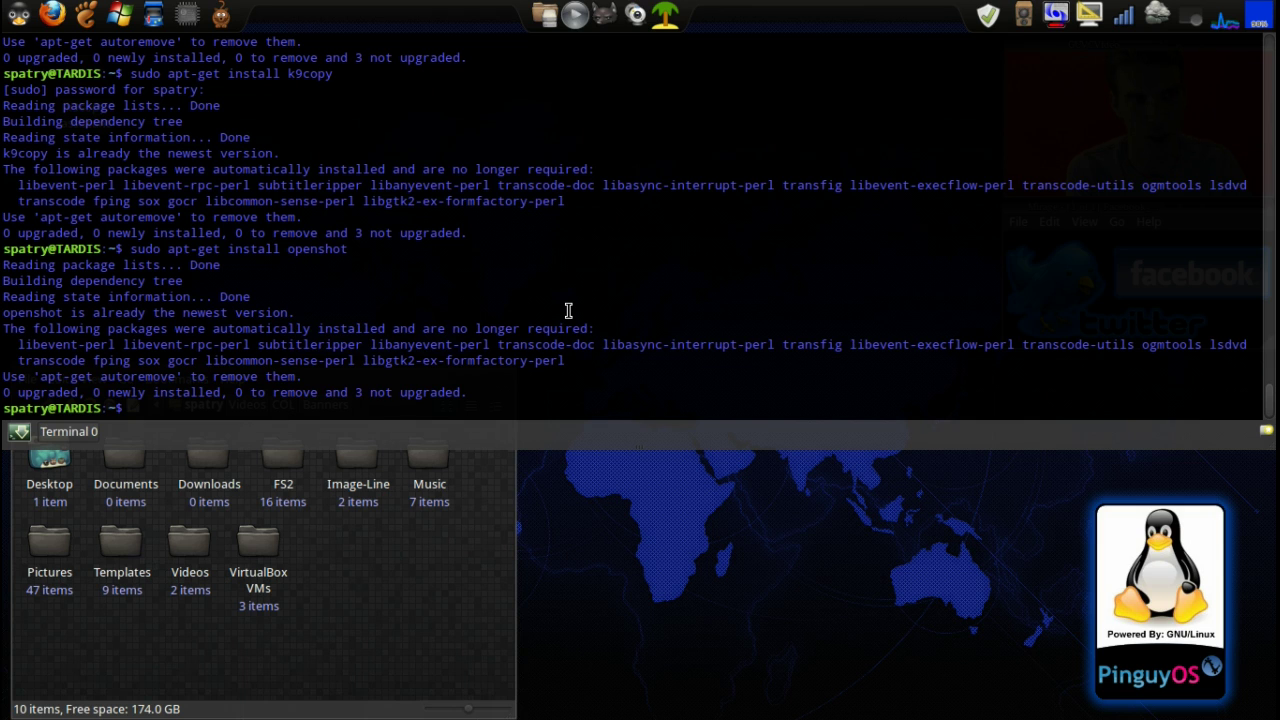
key(F12)
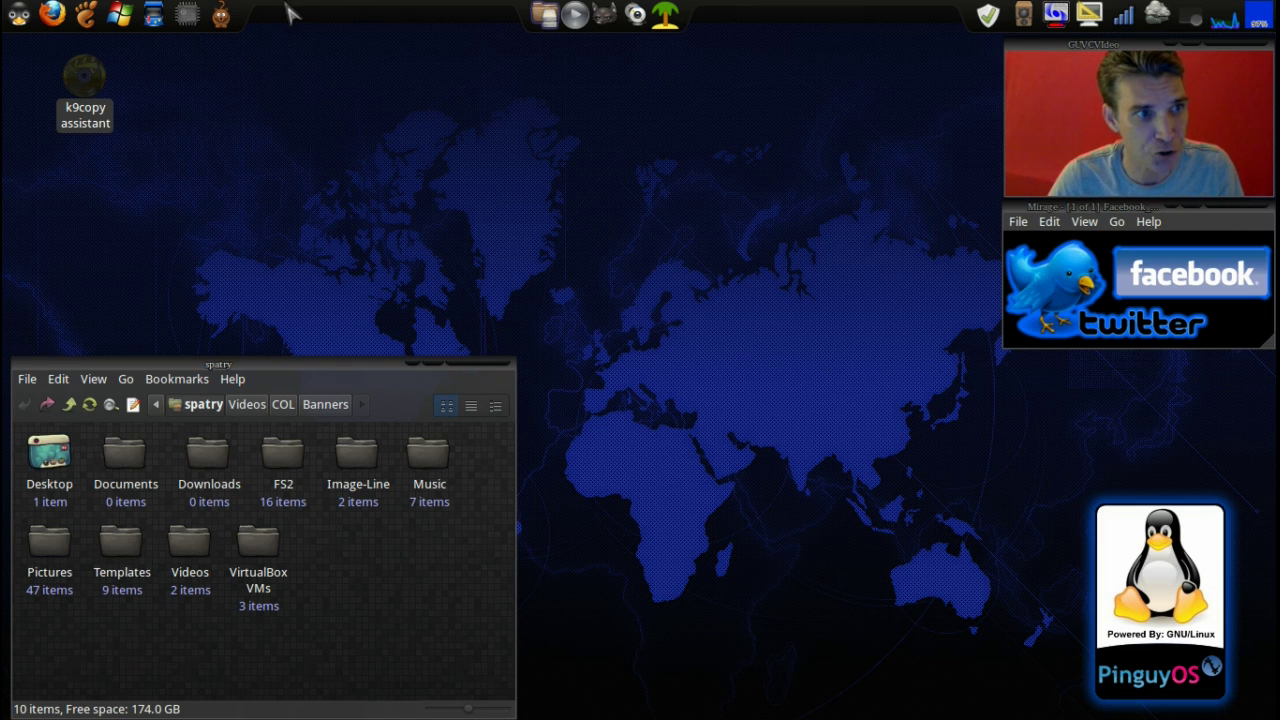
Launch k9copy assistant and keep the hp CDDVDW TS-L633N drive as the DVD source
click(95, 80)
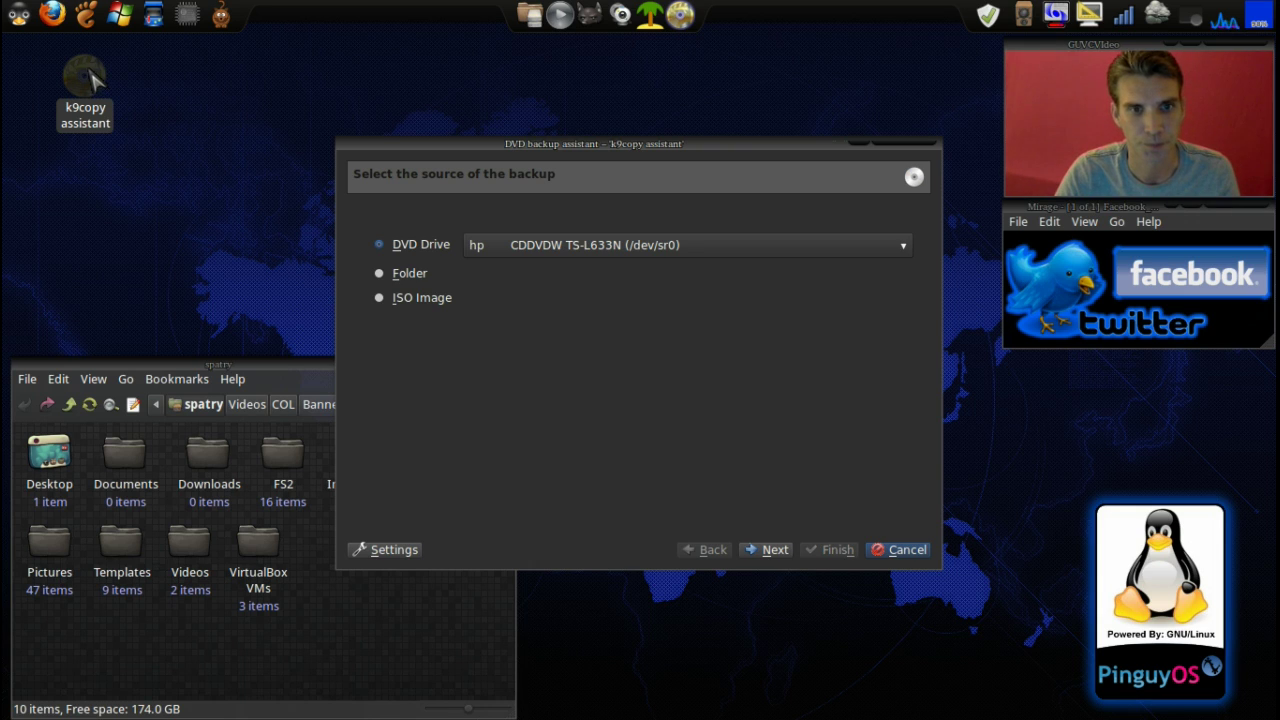
click(813, 256)
click(812, 254)
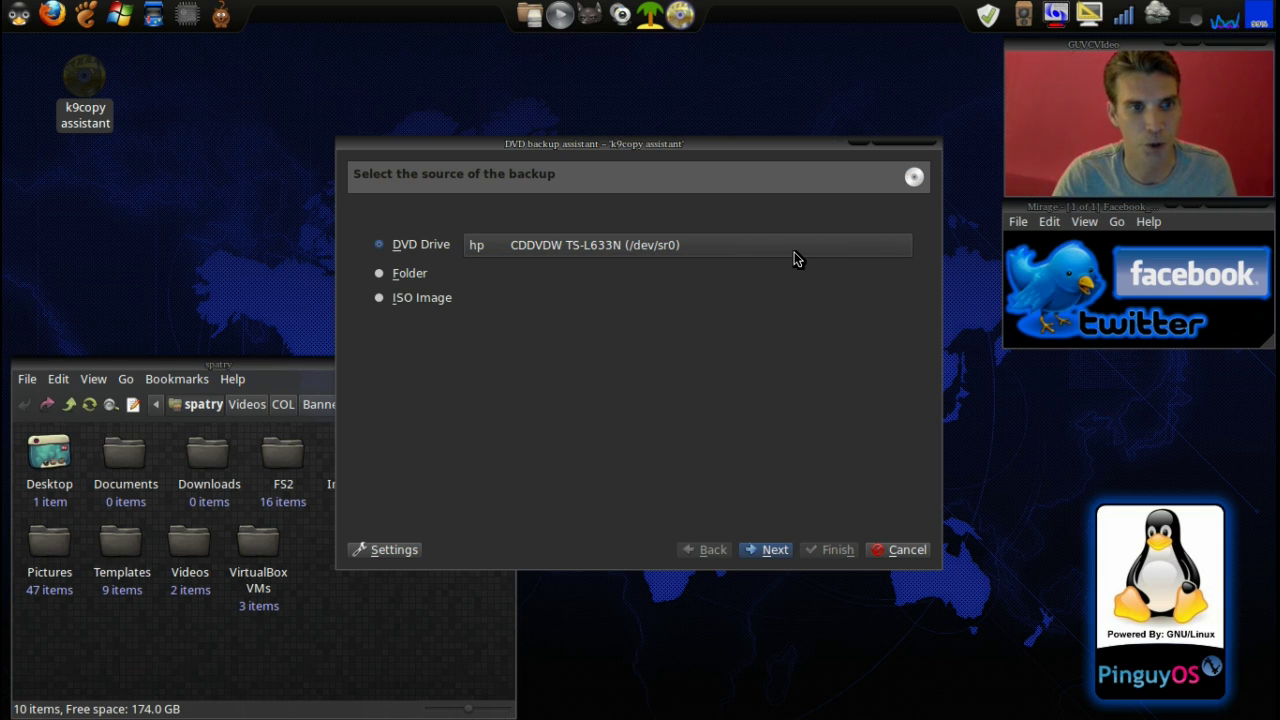
click(768, 550)
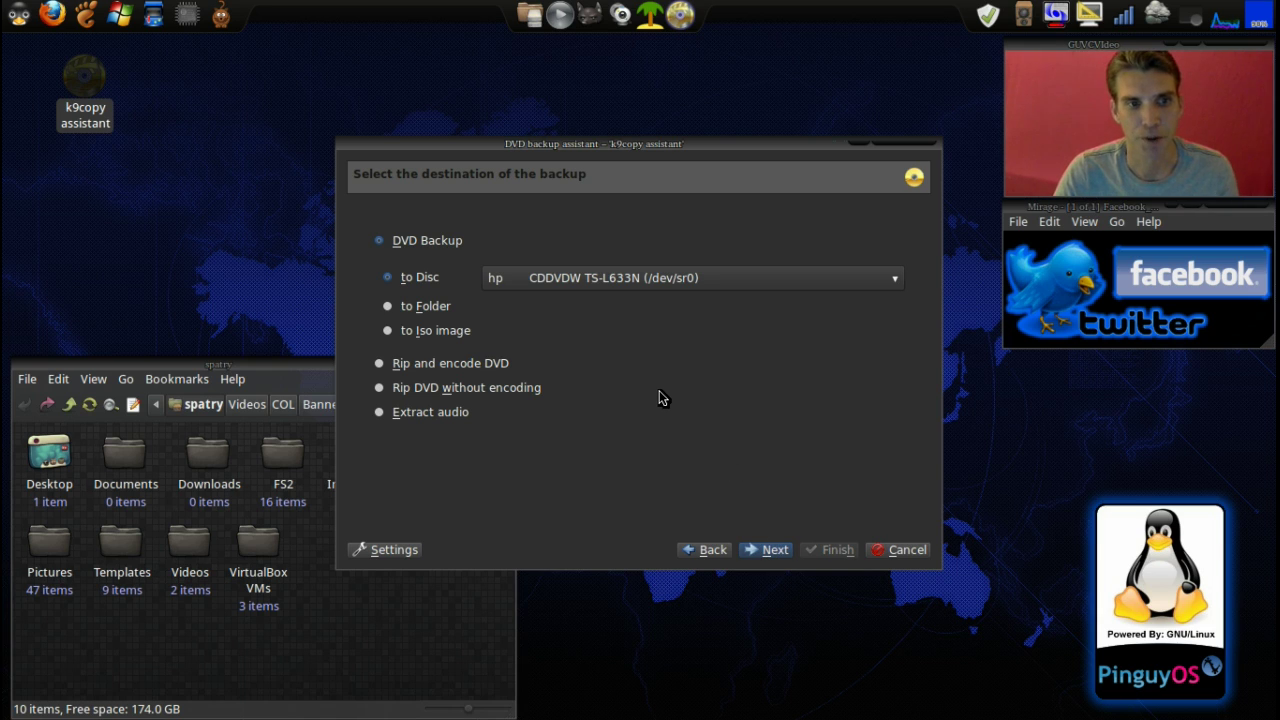
Choose Rip DVD without encoding with the output file renamed to /home/spatry/test.mpg
click(388, 309)
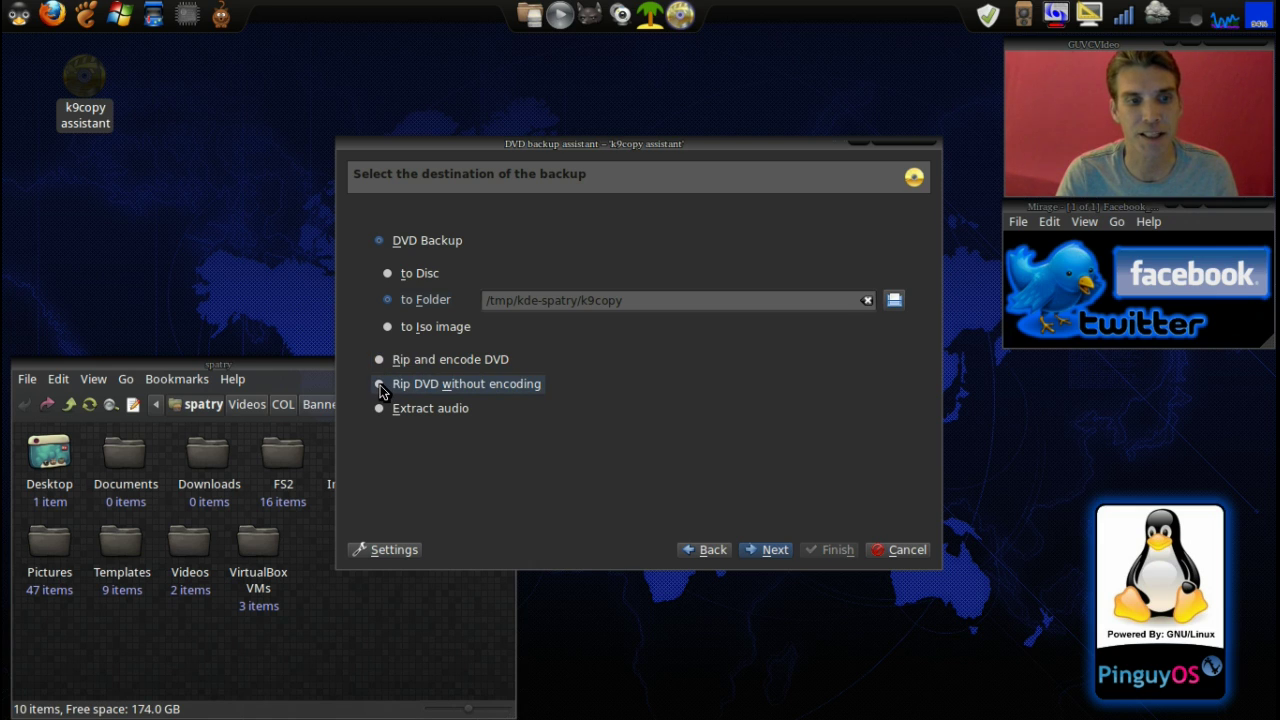
click(380, 384)
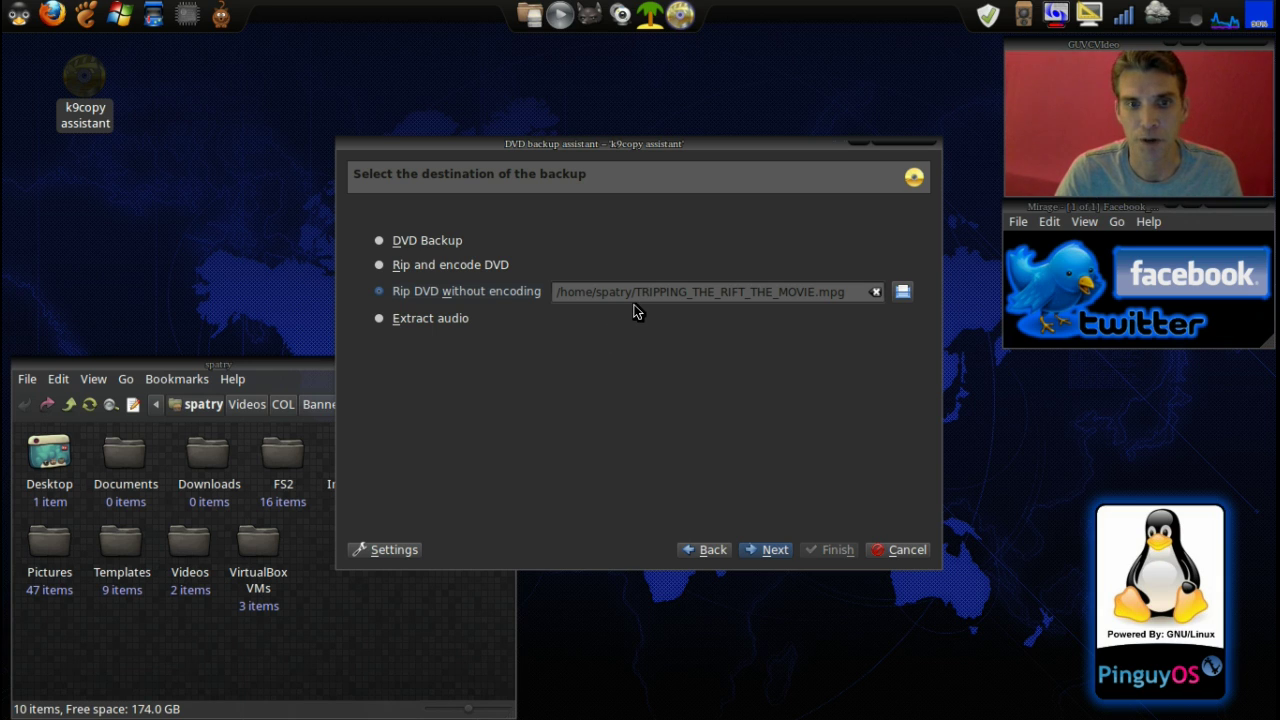
drag(640, 291, 816, 297)
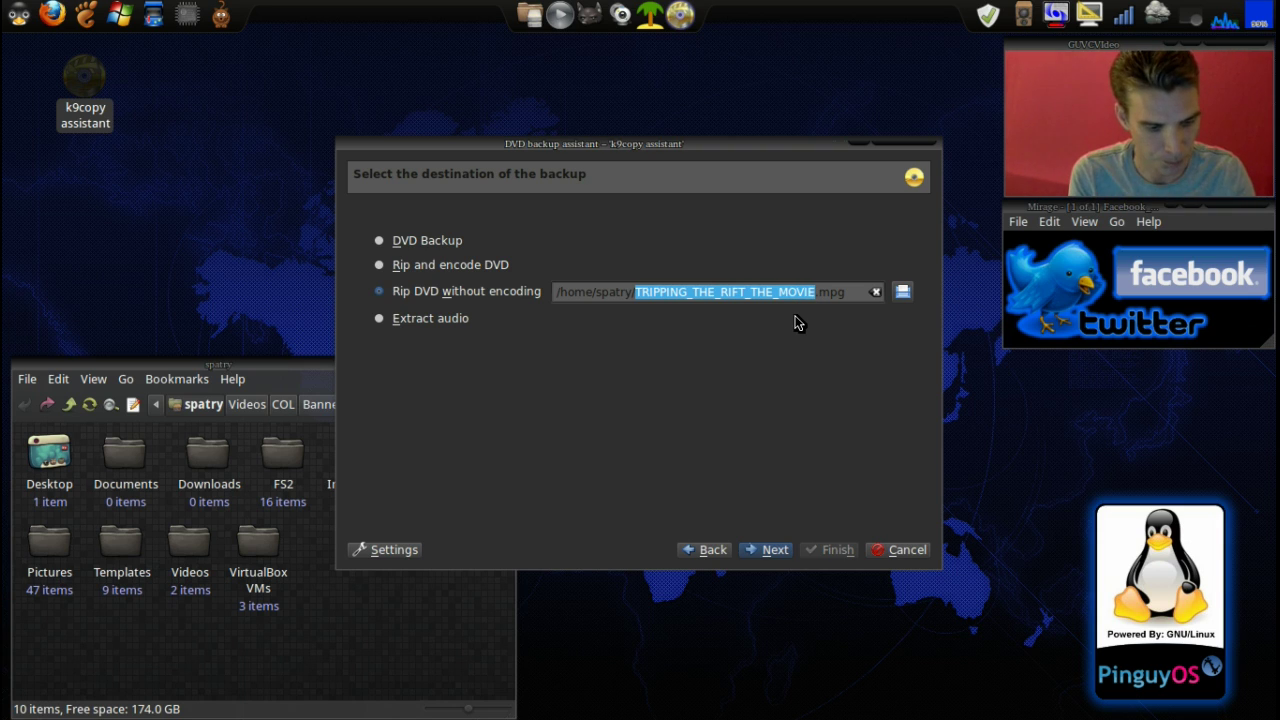
text(test)
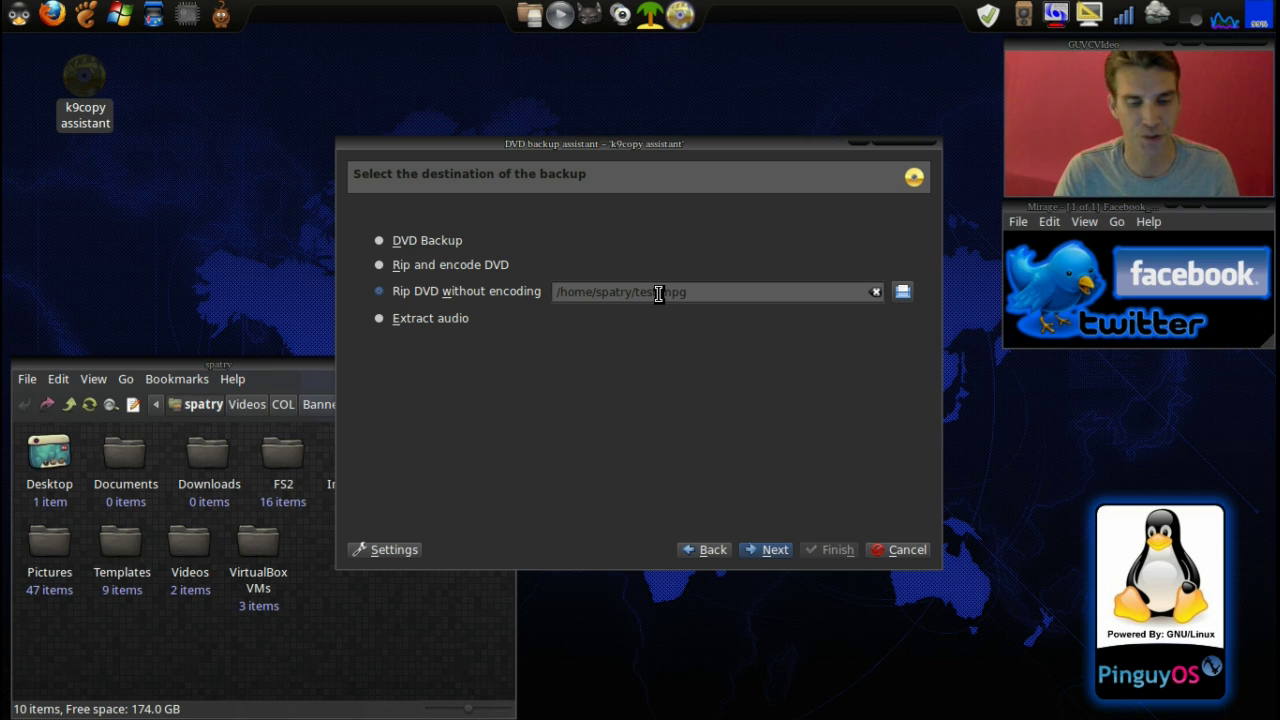
click(772, 552)
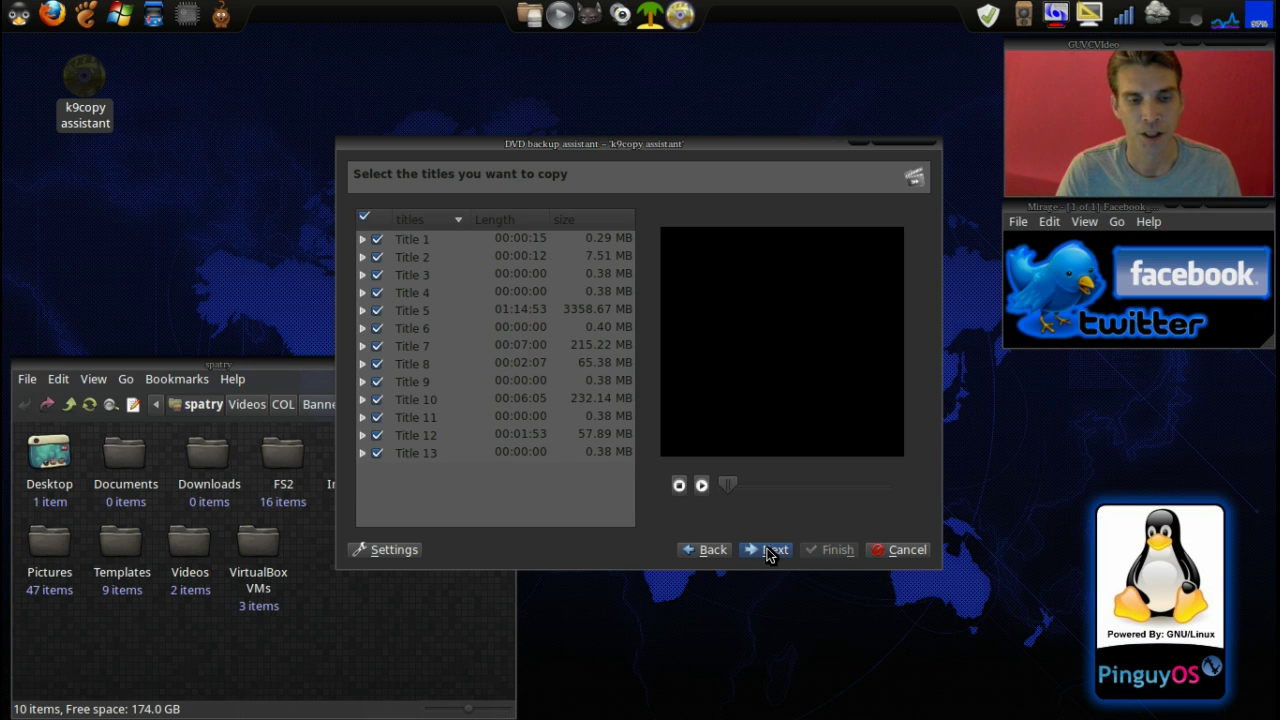
Sort the disc's titles by length and magnify their lengths and sizes
click(507, 224)
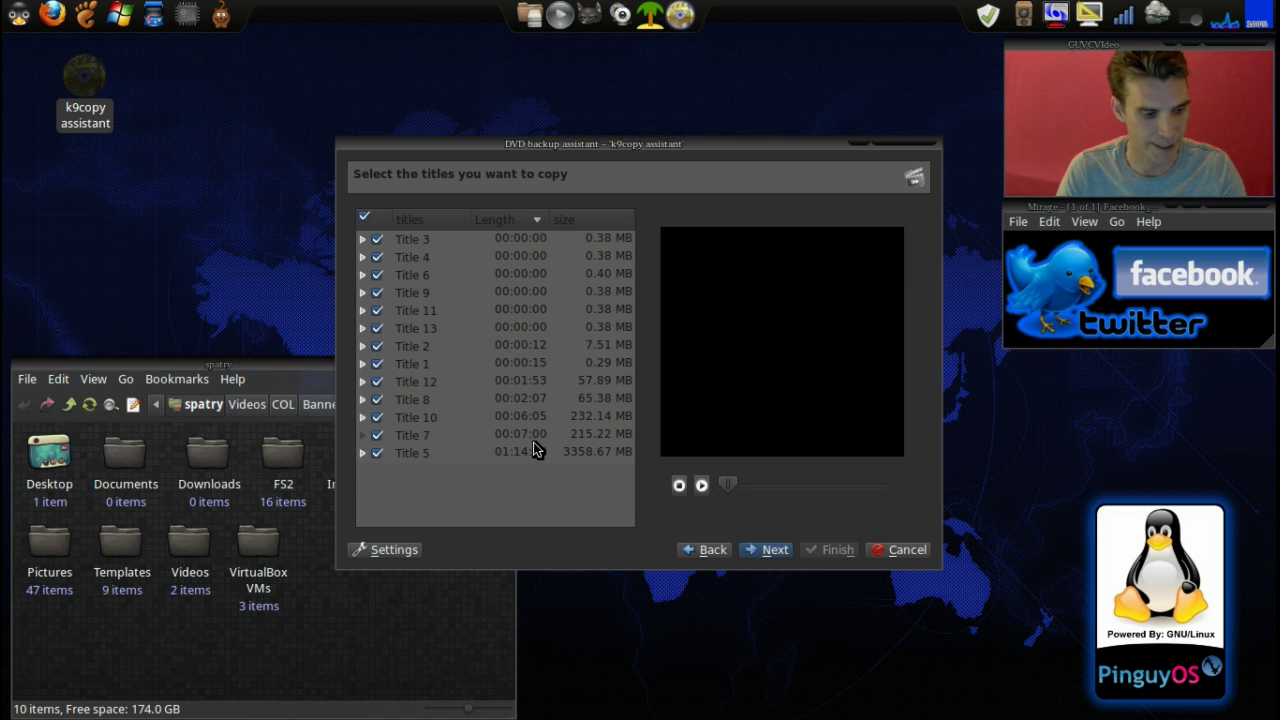
key(super+m)
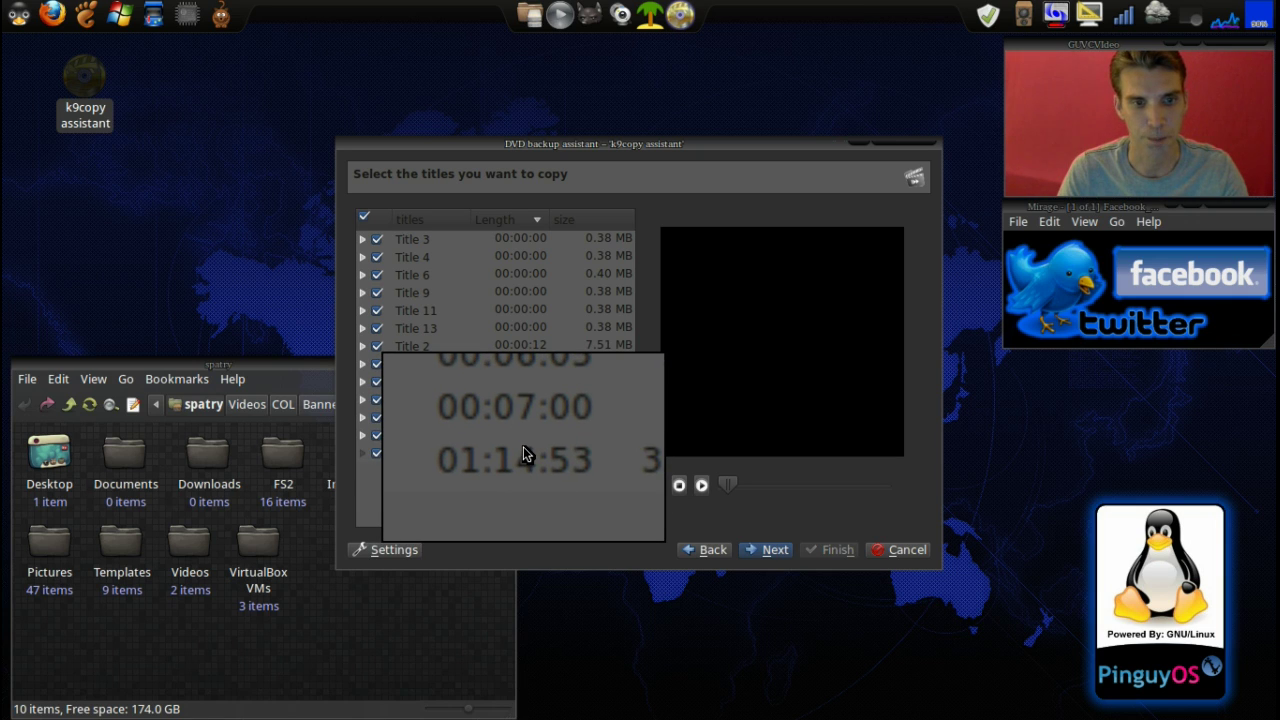
scroll(523, 446, down, 2)
scroll(523, 446, down, 1)
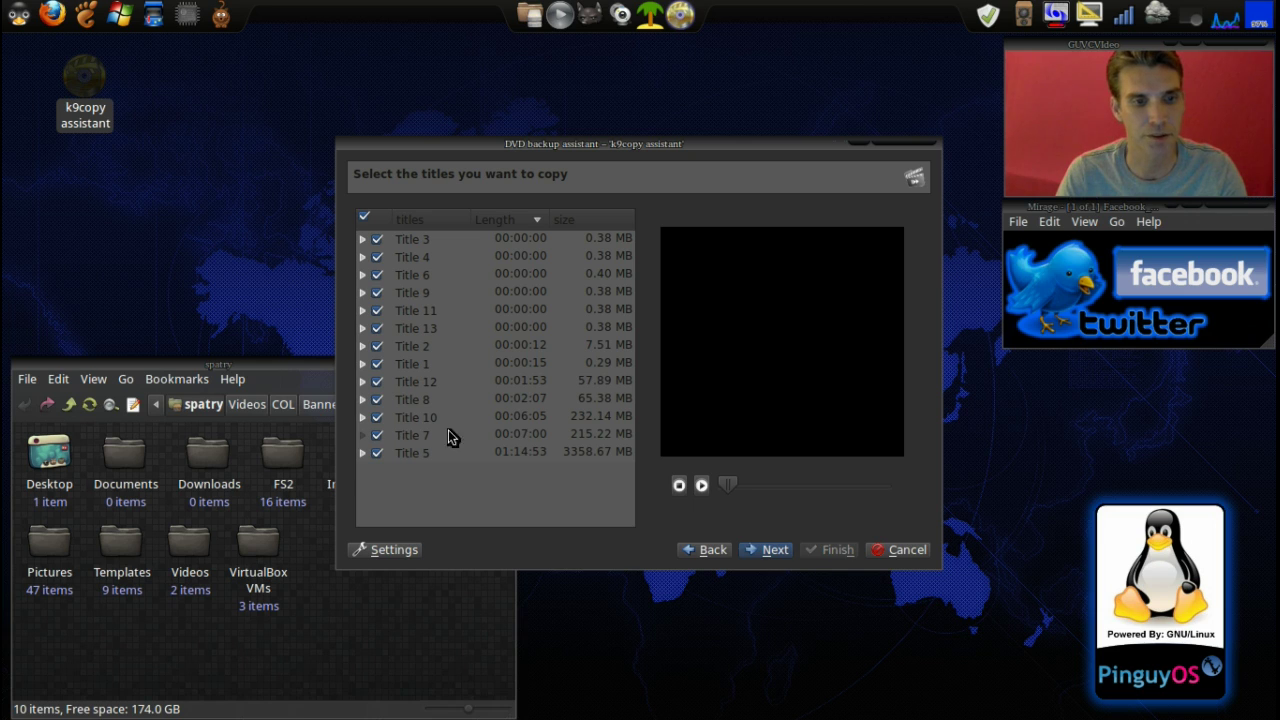
Untick Titles 5, 10, 8, 12, 1, 2, 13, 11, 9, 6, 4 and 3, then preview Title 7
click(363, 454)
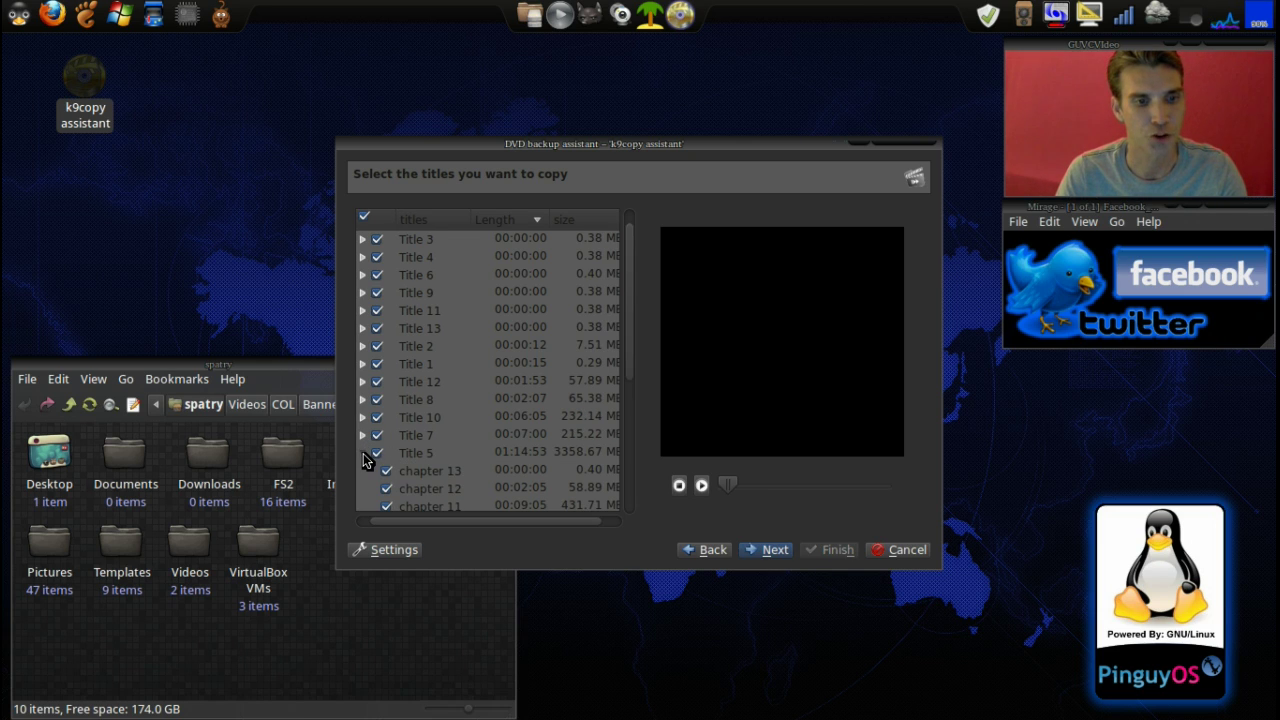
click(376, 454)
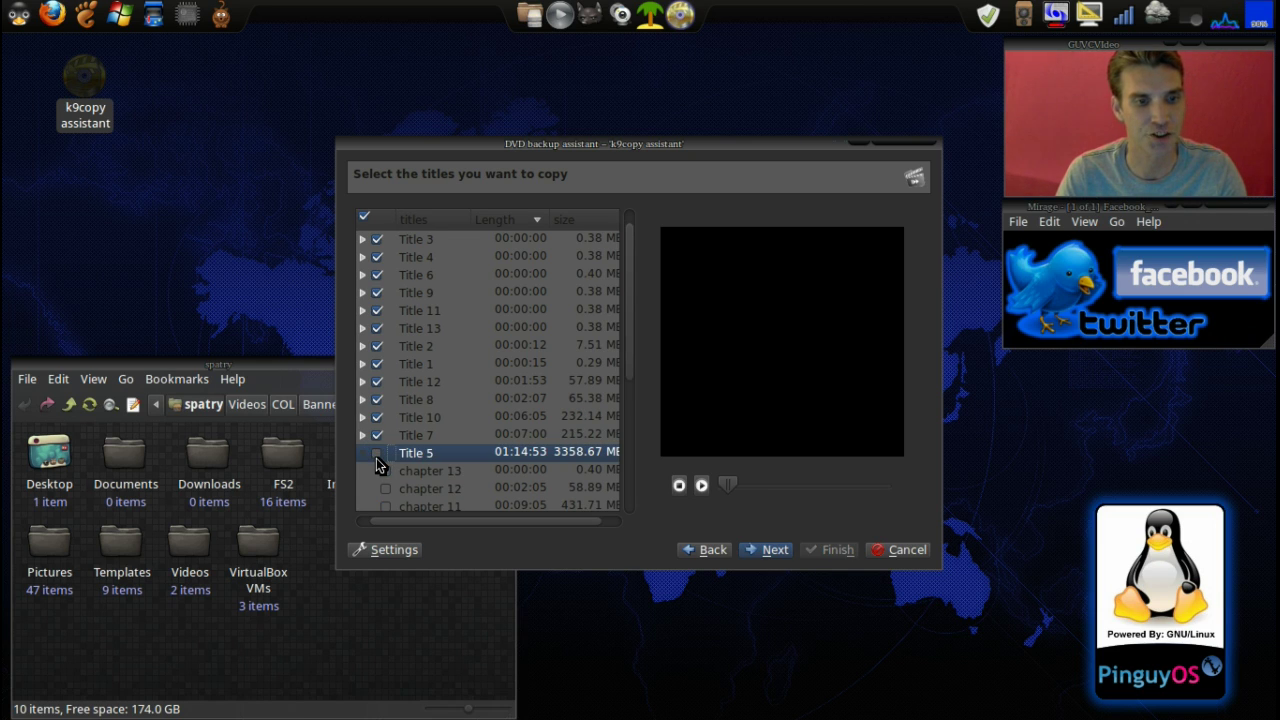
click(377, 416)
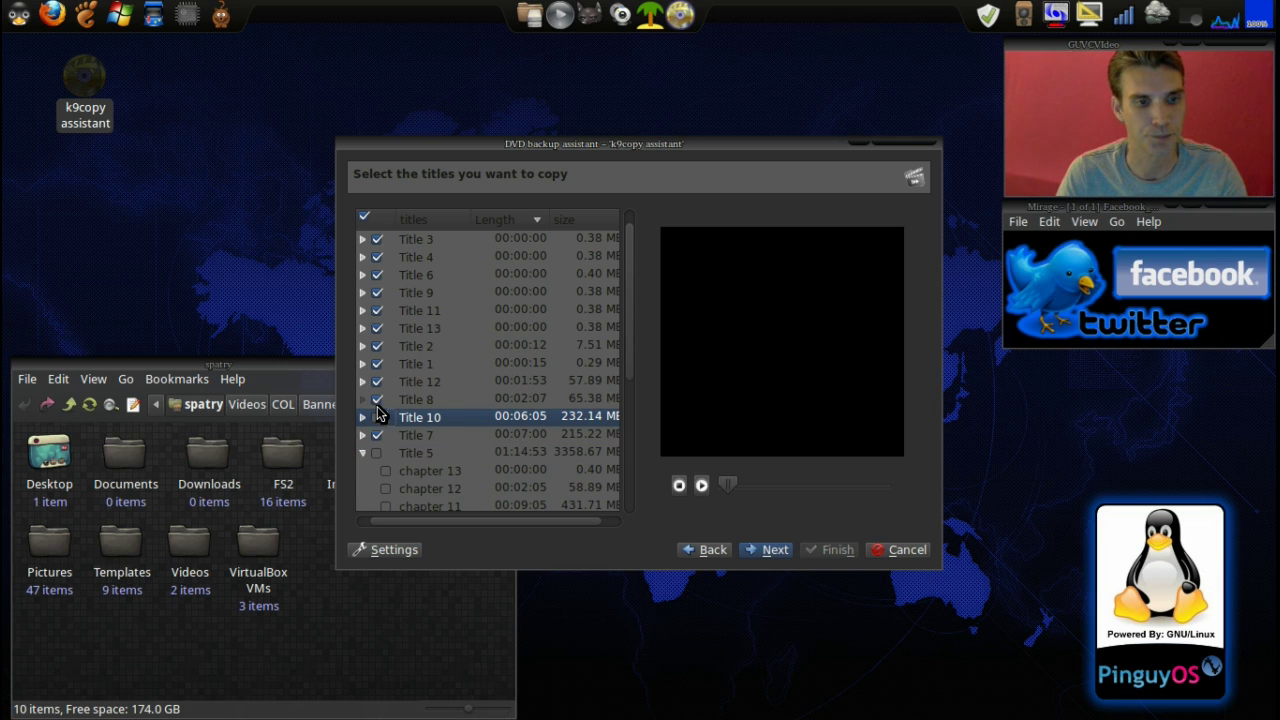
click(377, 401)
click(377, 382)
click(377, 364)
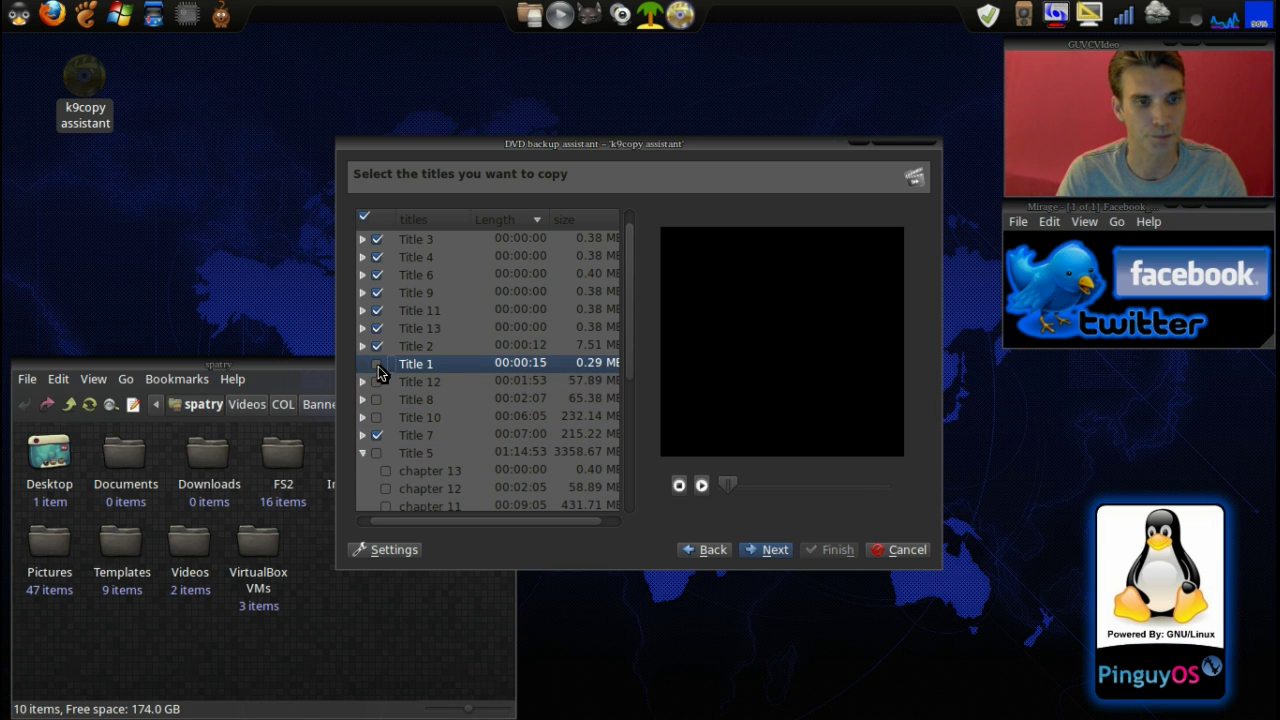
click(377, 346)
click(377, 328)
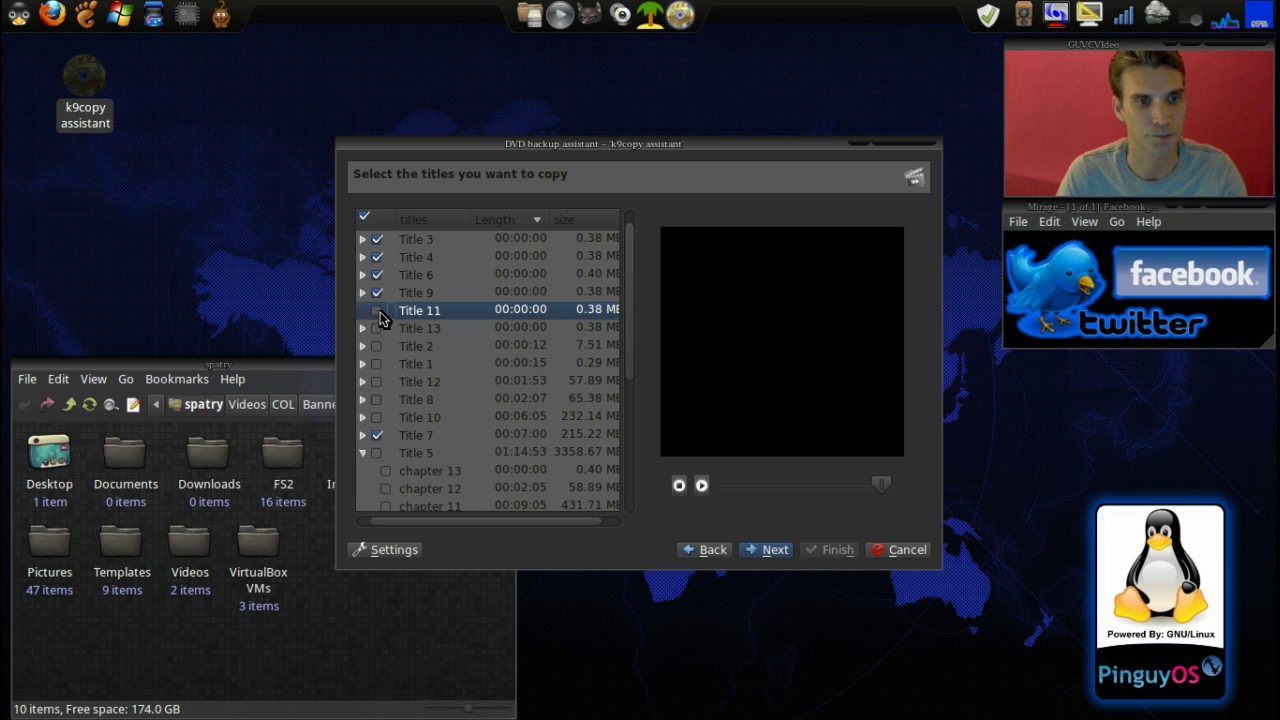
click(377, 310)
click(377, 292)
click(378, 275)
click(378, 257)
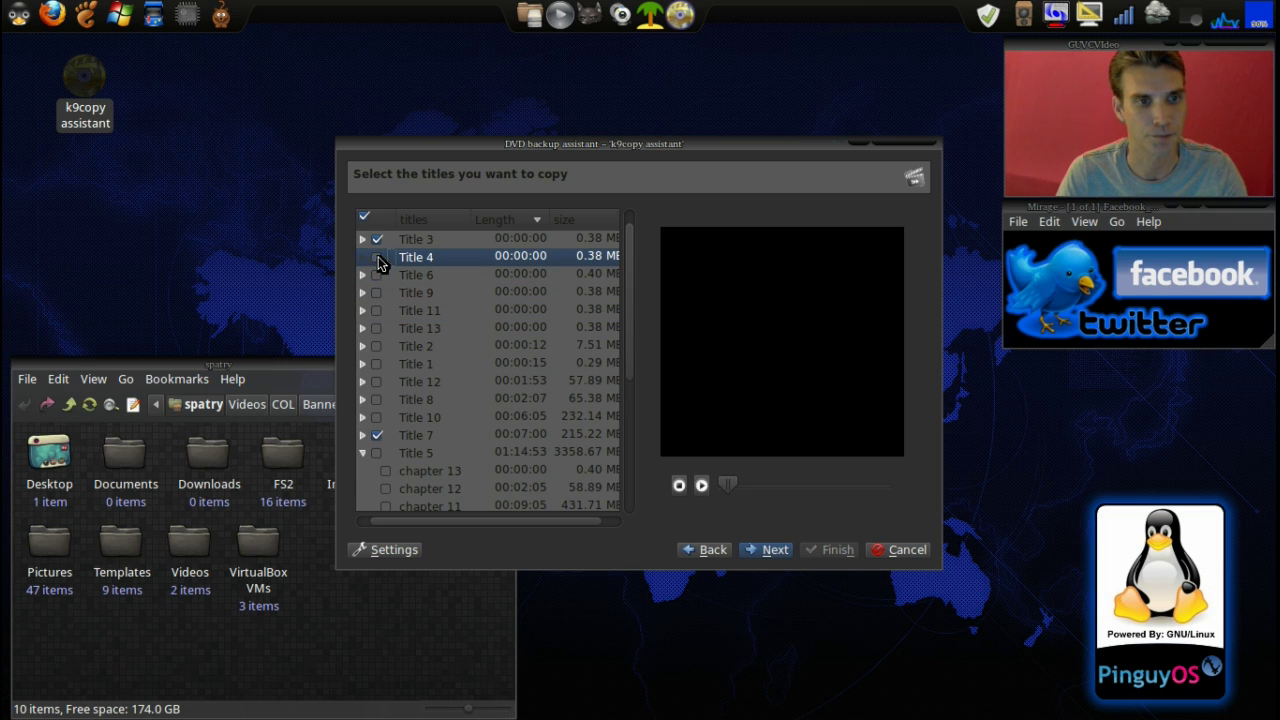
click(378, 241)
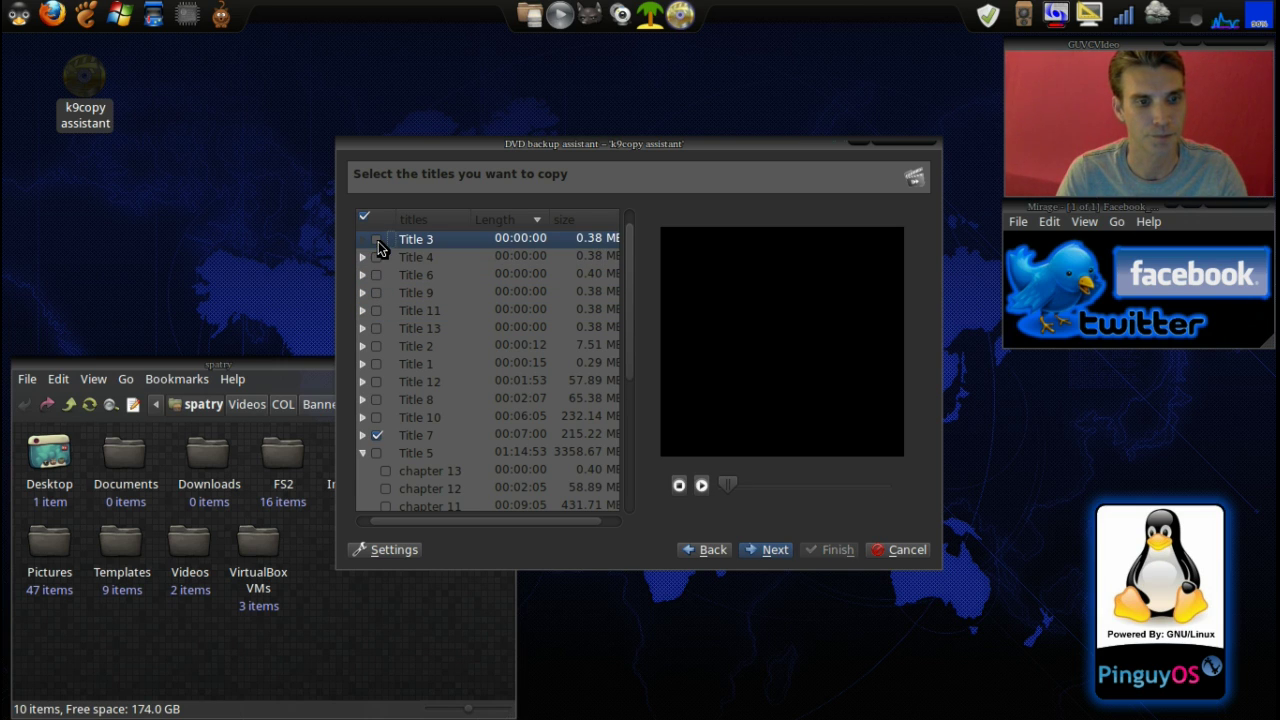
click(363, 454)
click(366, 442)
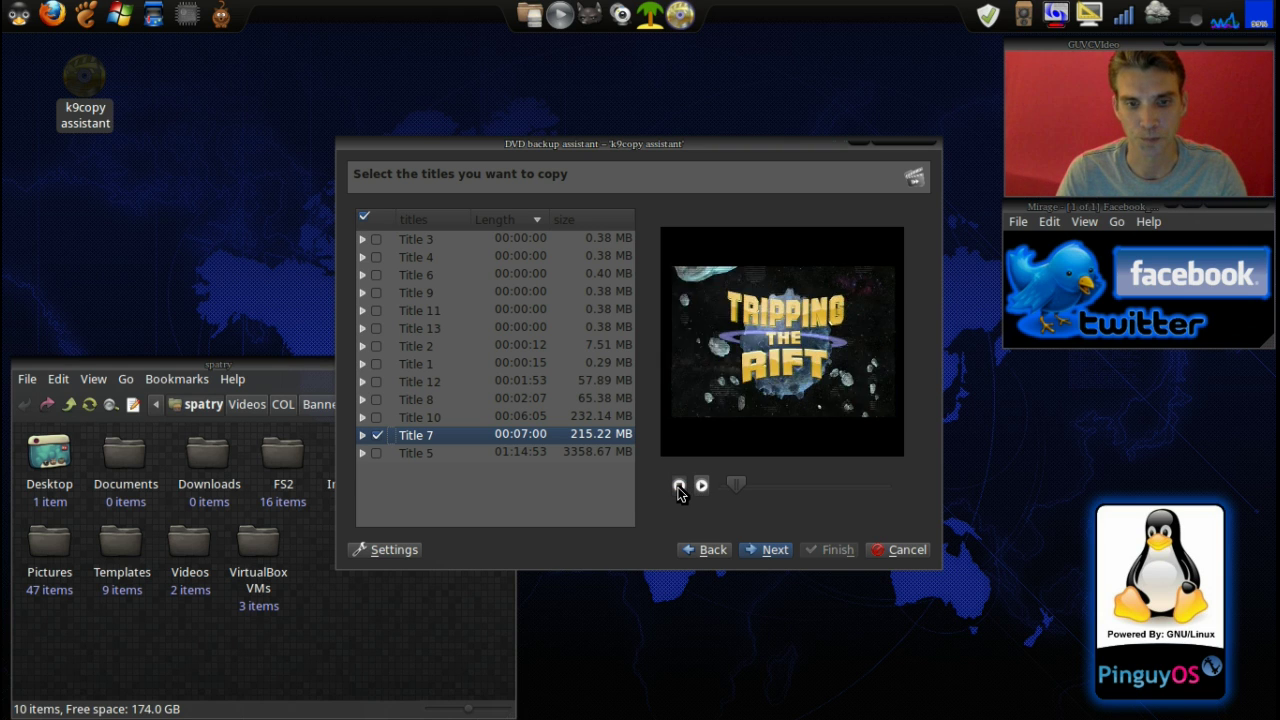
click(678, 486)
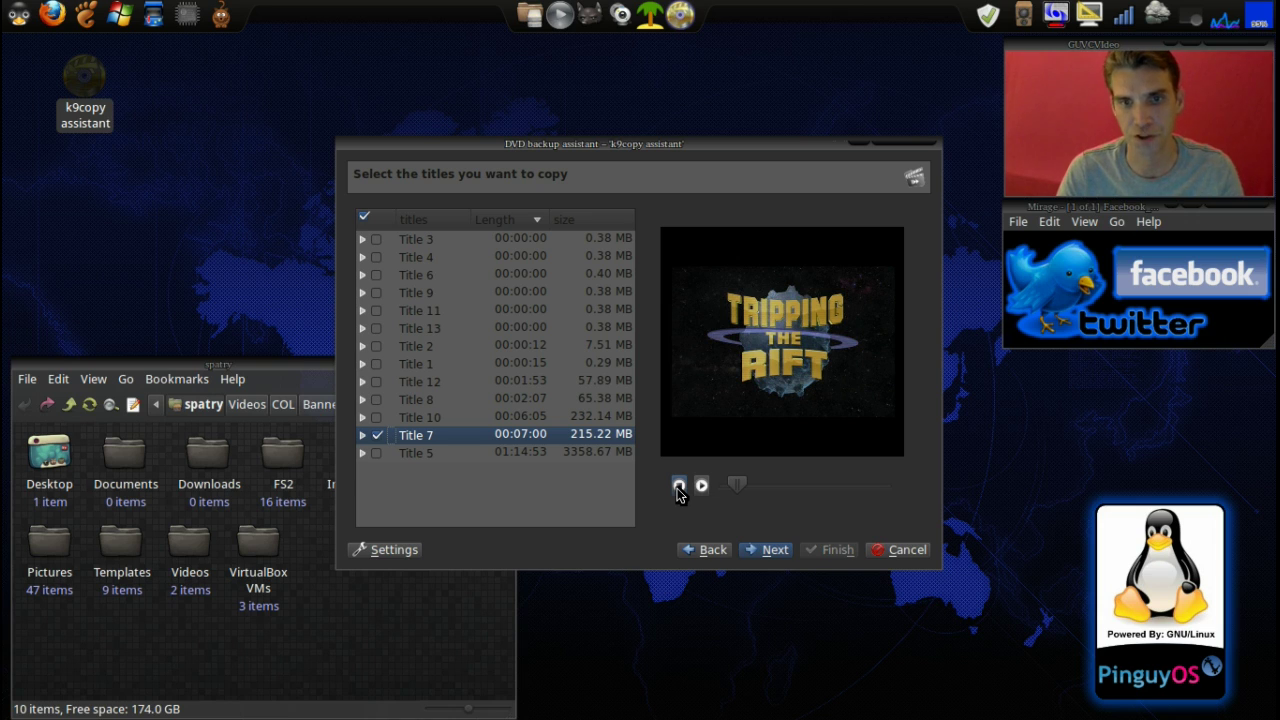
Keep Title 7's English ac3 2 ch audio stream and advance to its MPEG options
click(764, 558)
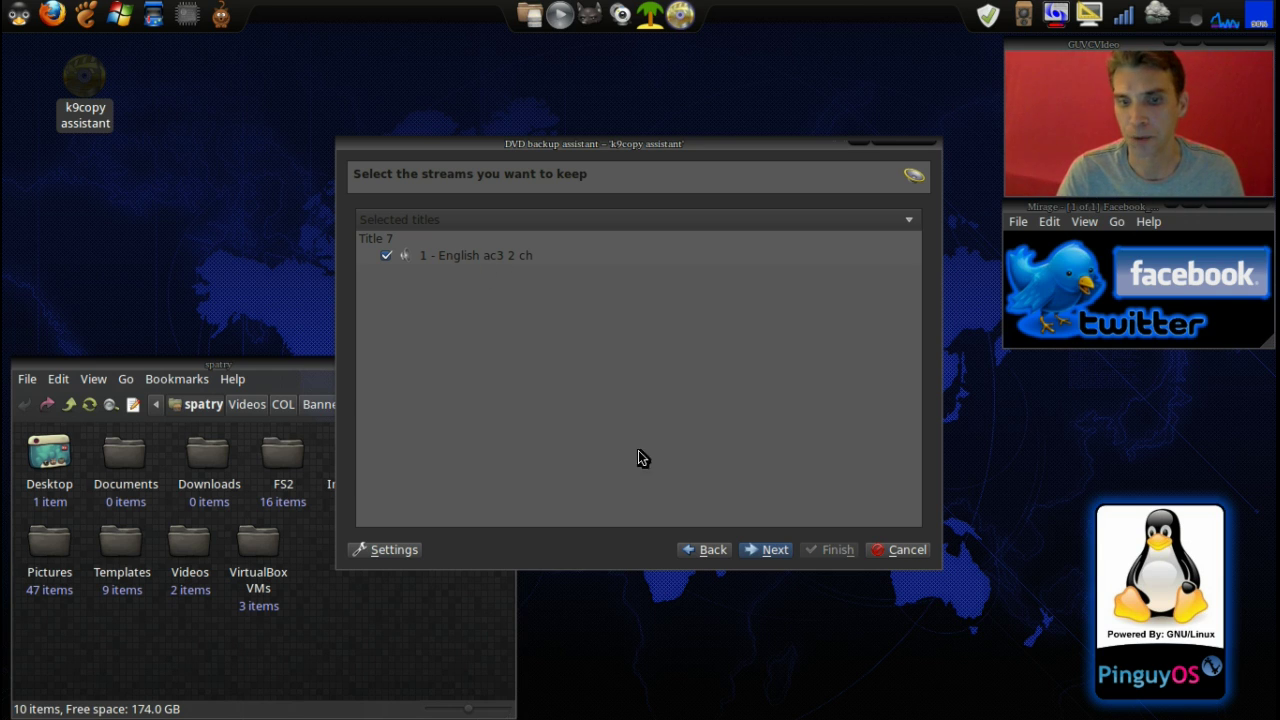
click(772, 552)
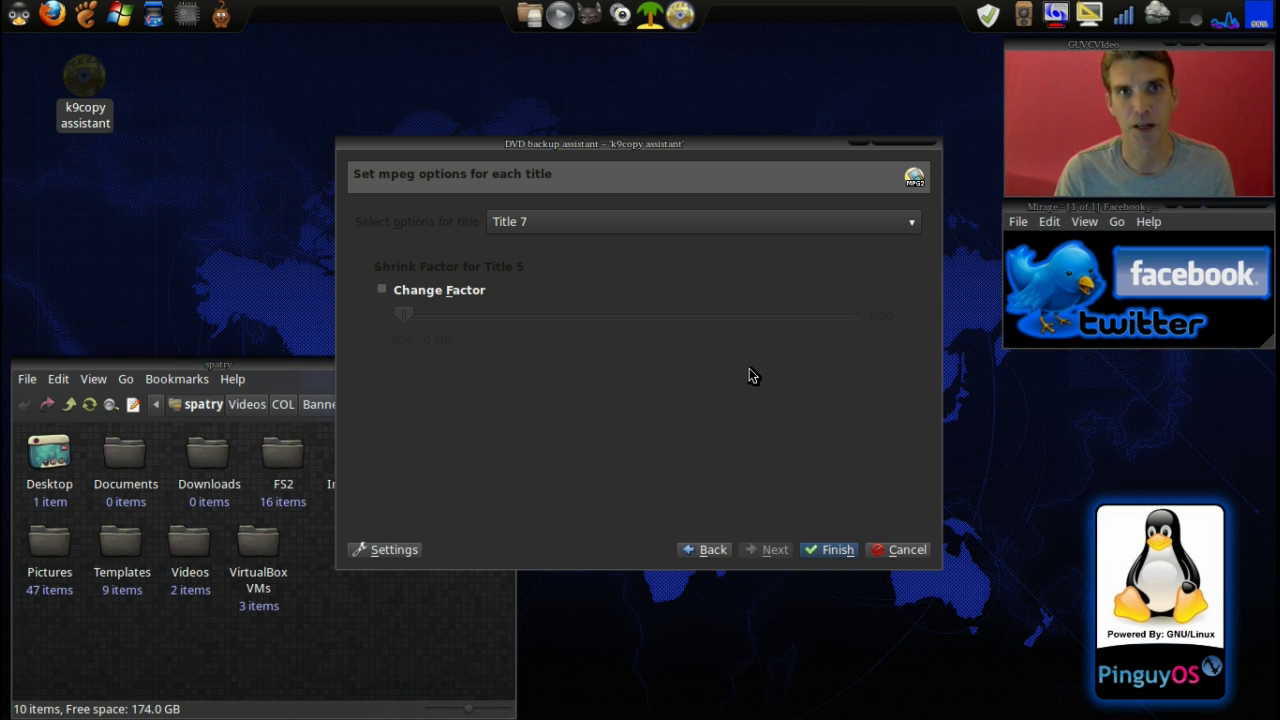
Extract Title 7 to test-chapter1.mpg, watch the Status log, and confirm the success message
click(828, 552)
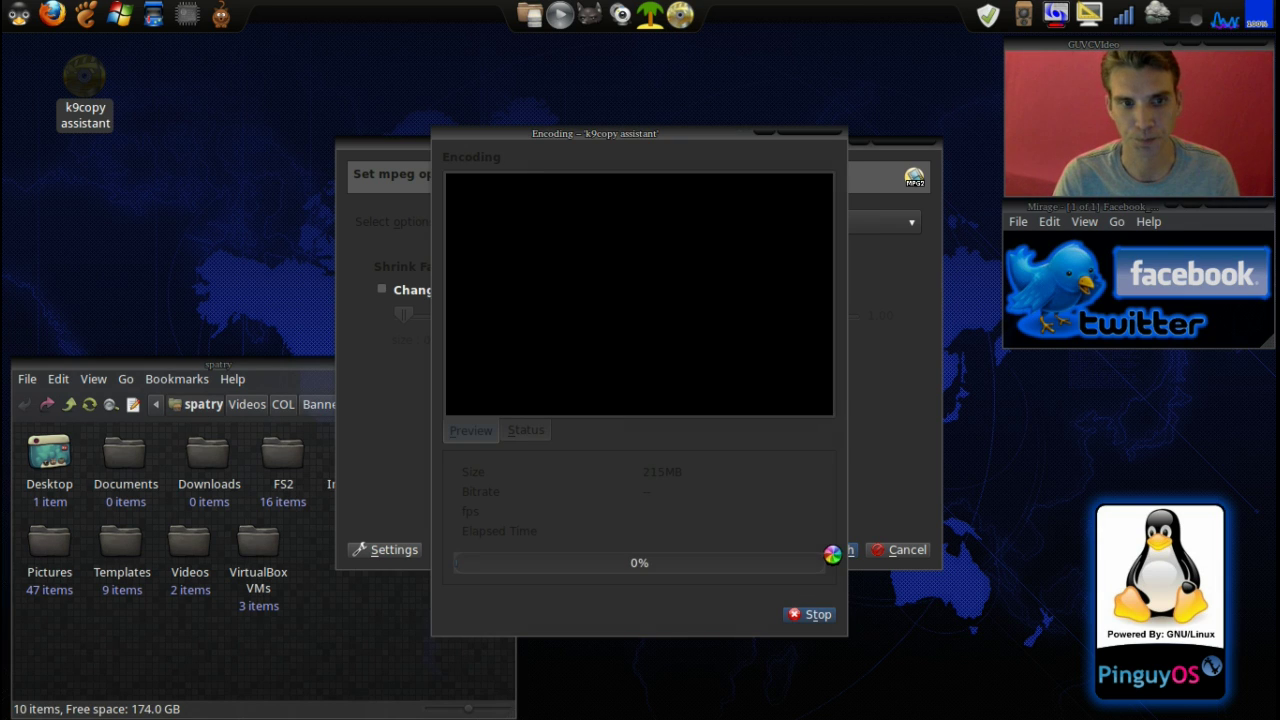
click(527, 433)
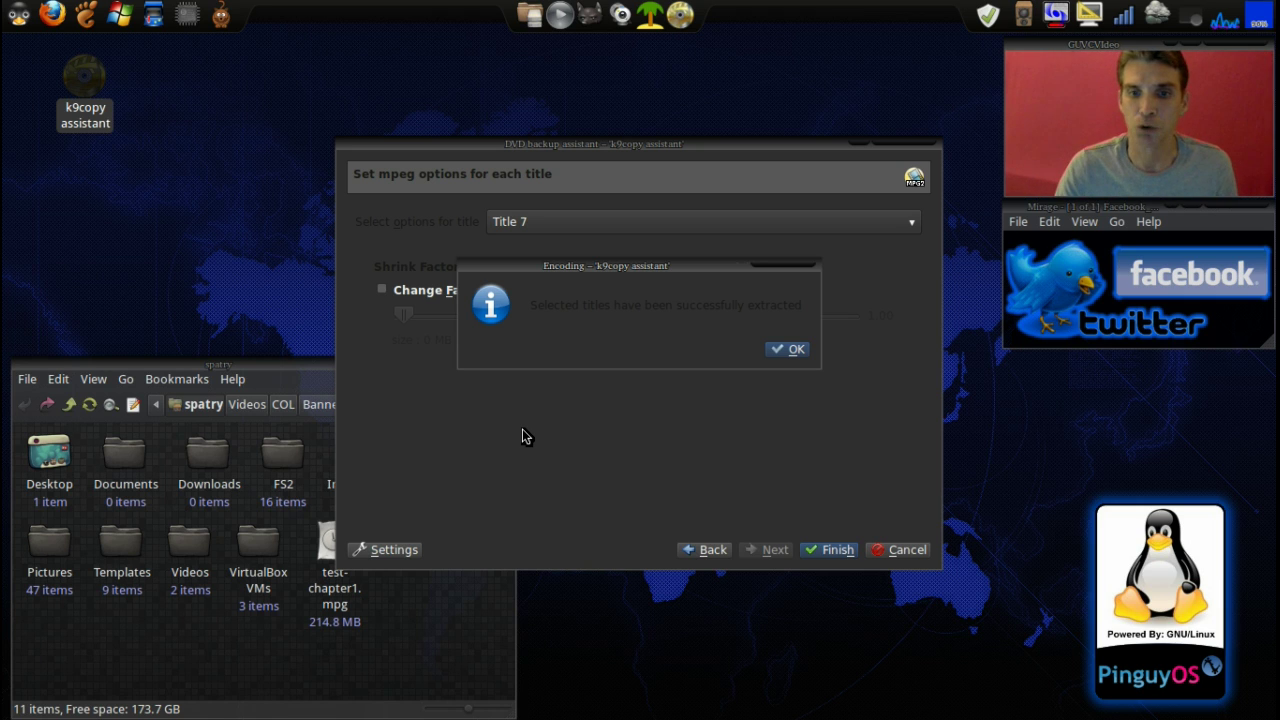
click(790, 349)
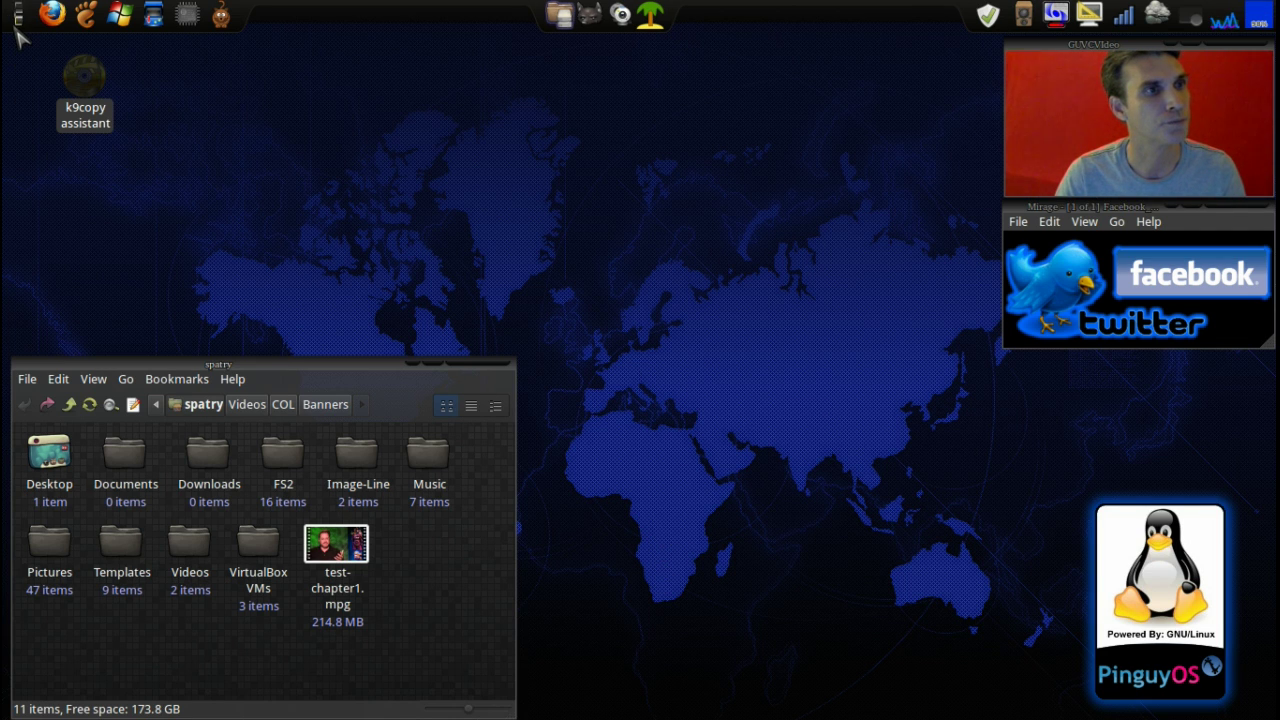
Launch OpenShot Video Editor from the panel's application menu
click(18, 20)
click(103, 278)
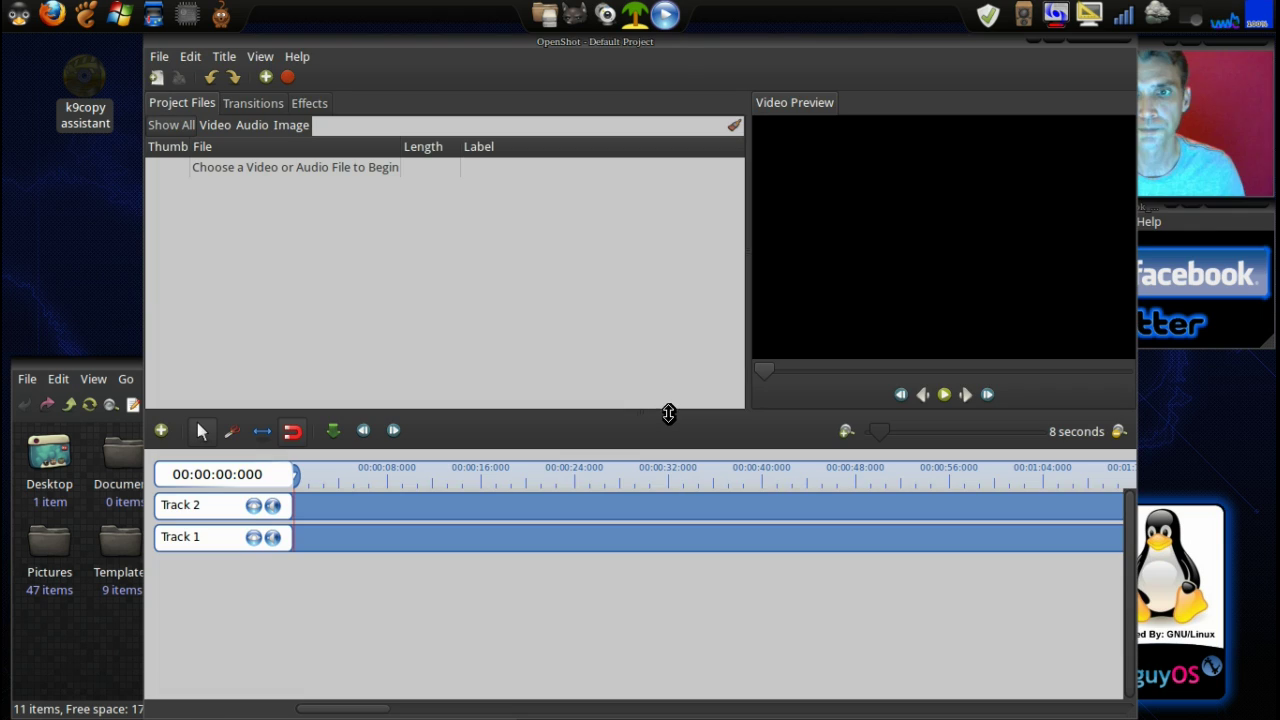
Save the project as 'Test' on the Desktop, keeping its 10.0-minute length
drag(672, 52, 526, 19)
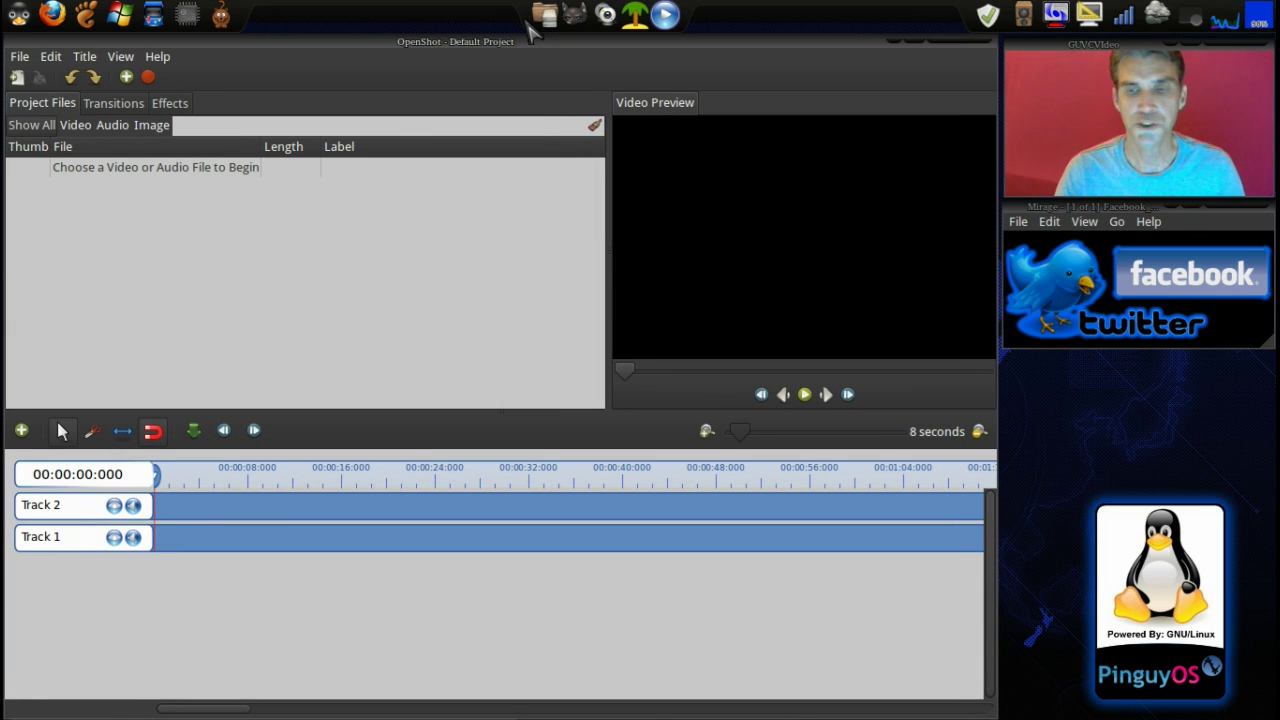
click(20, 58)
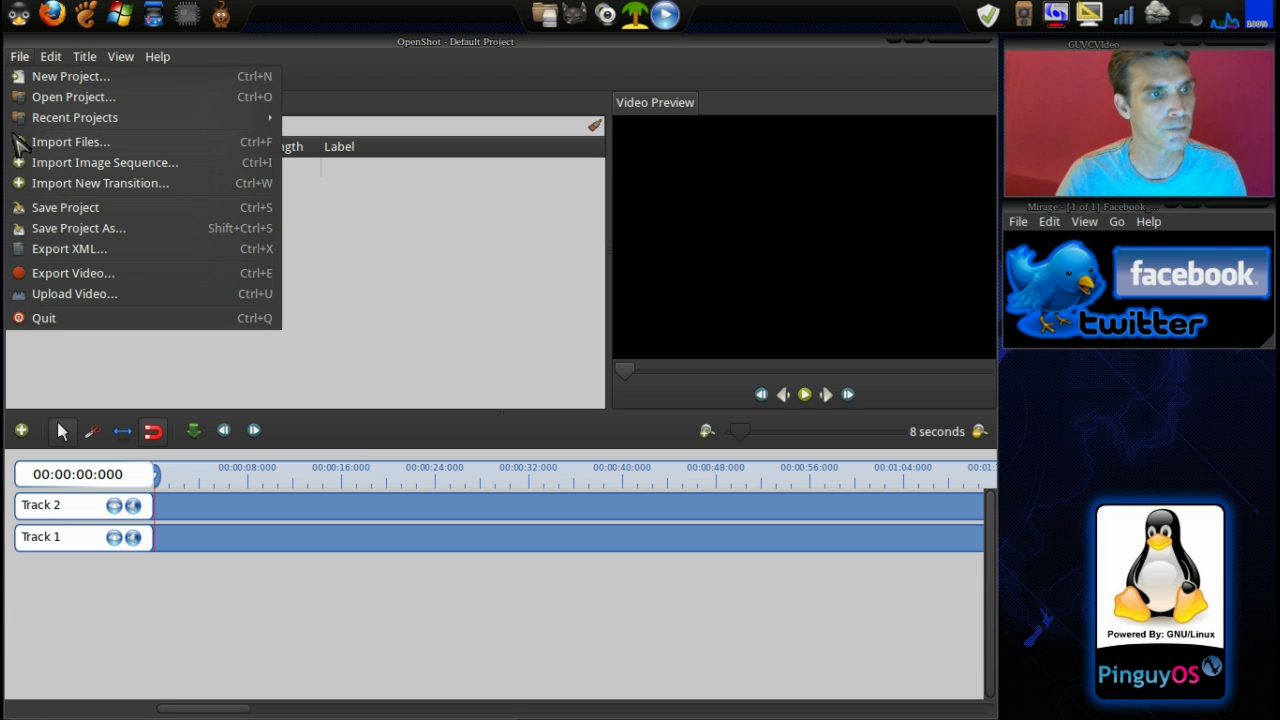
click(45, 210)
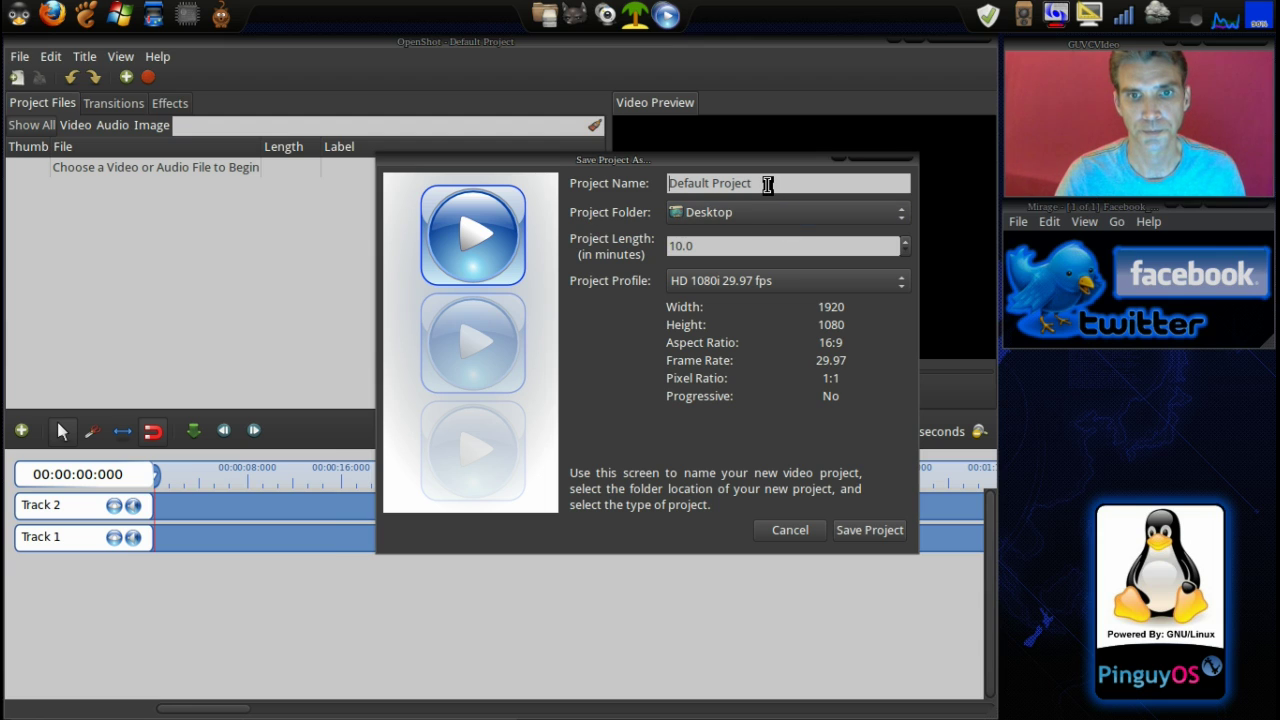
drag(767, 183, 559, 153)
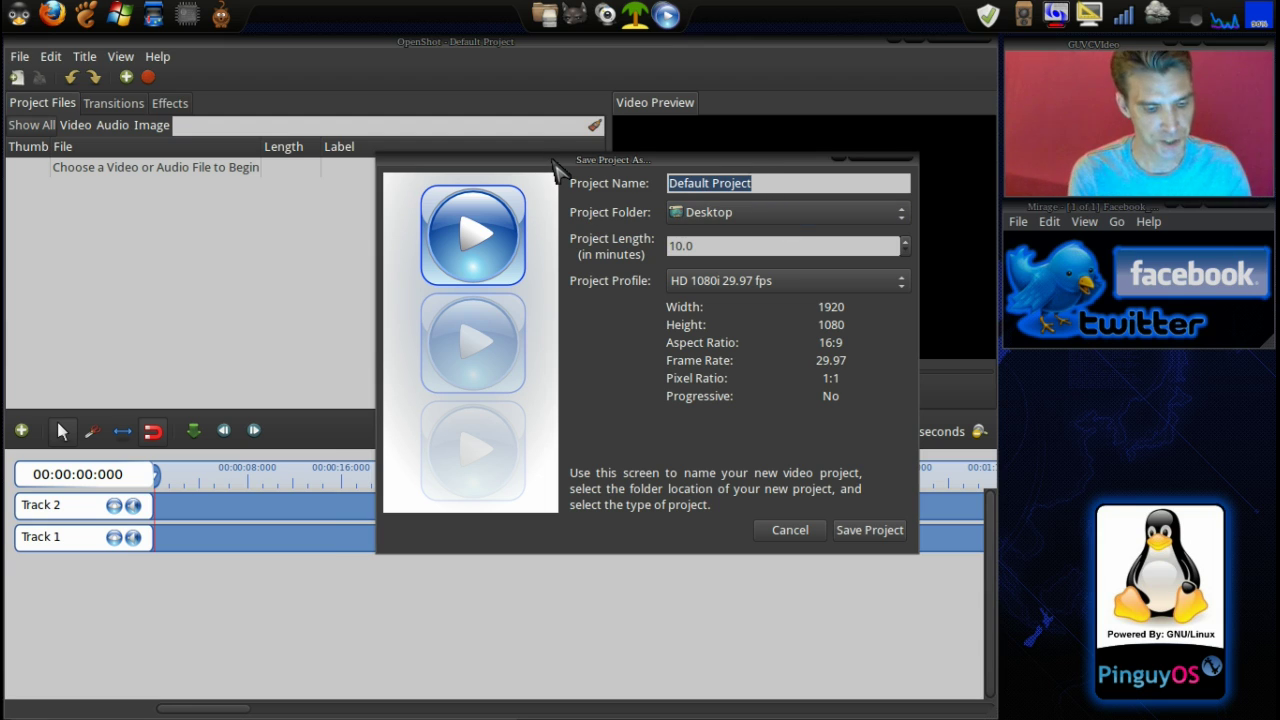
text(Test)
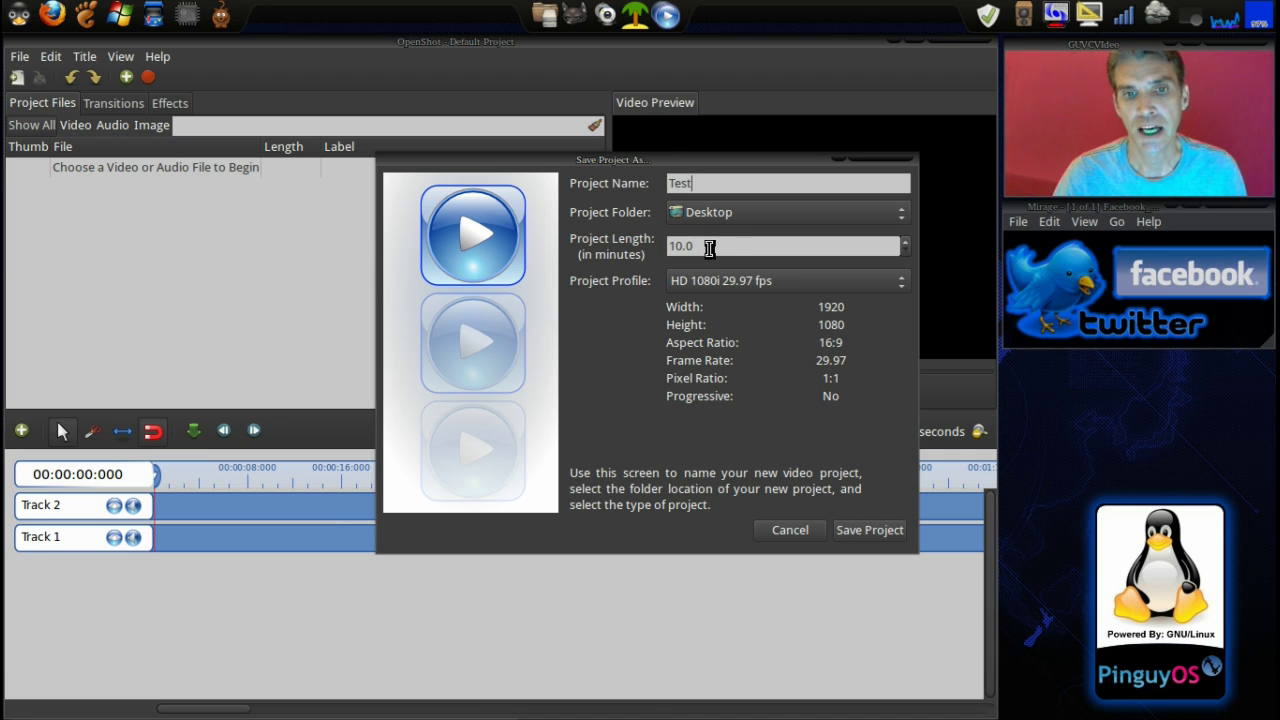
drag(706, 250, 651, 247)
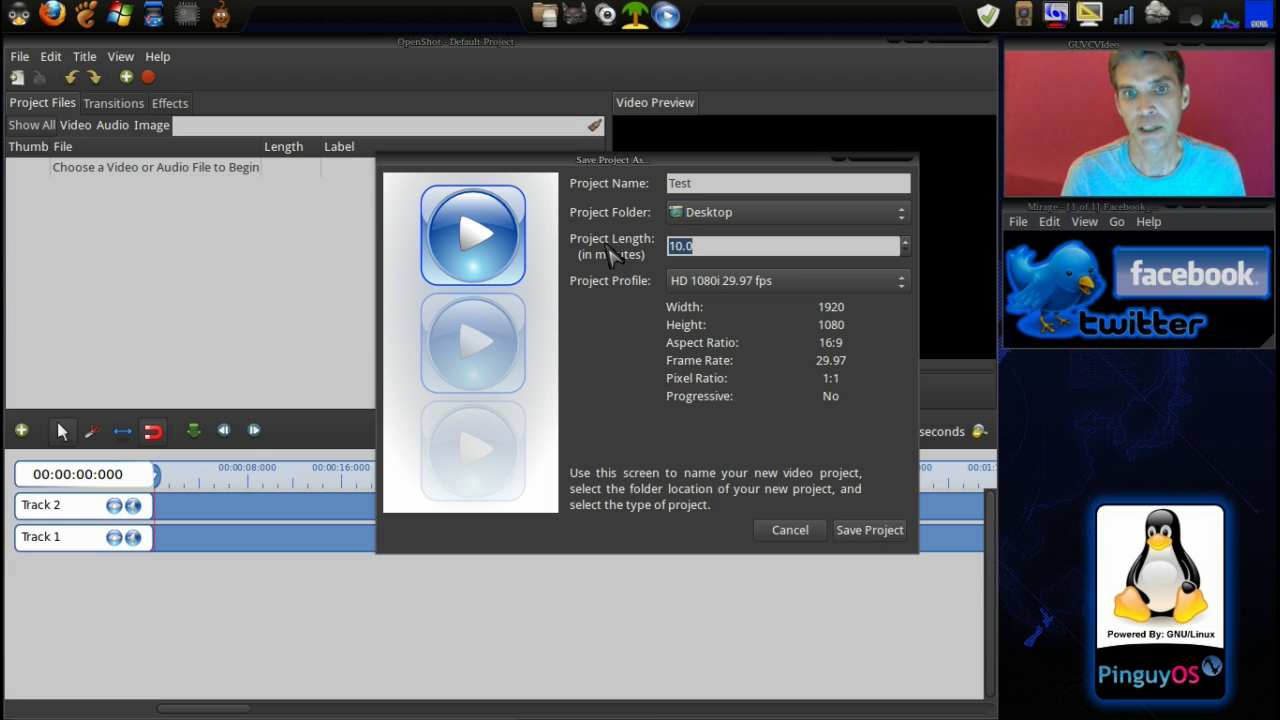
click(876, 532)
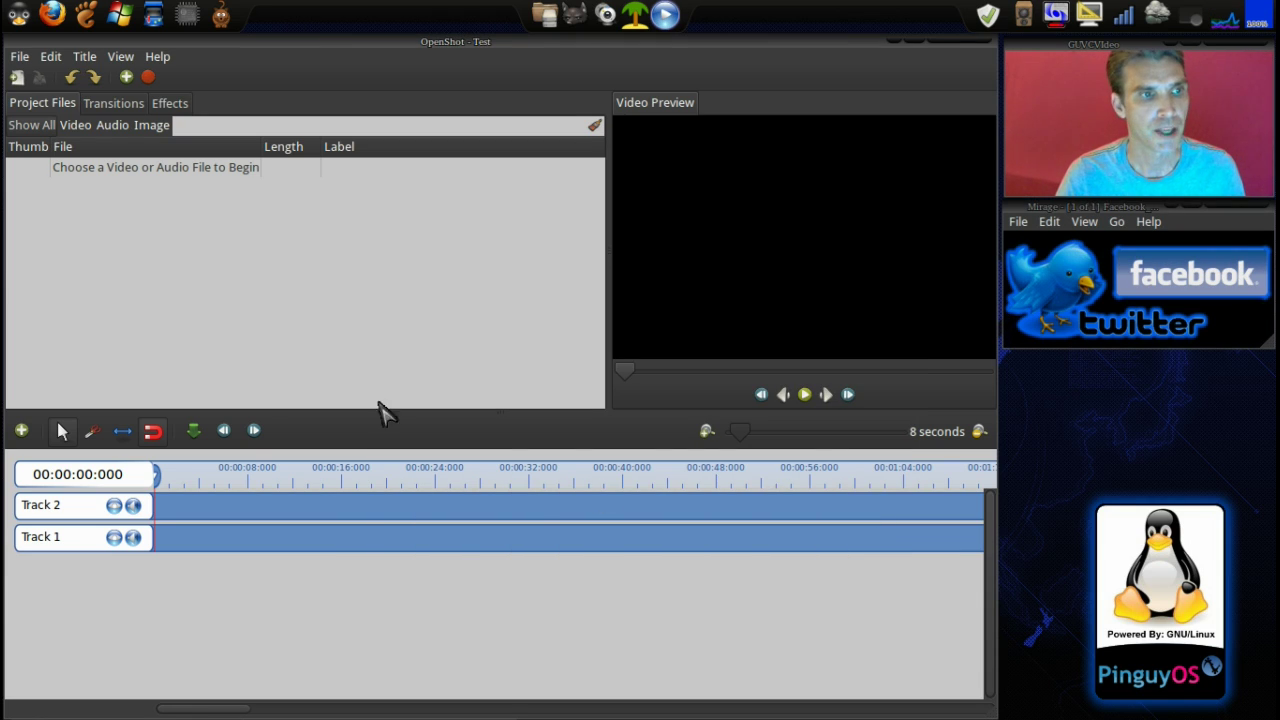
Import test-chapter1.mpg from the spatry home folder into the project files
right_click(183, 260)
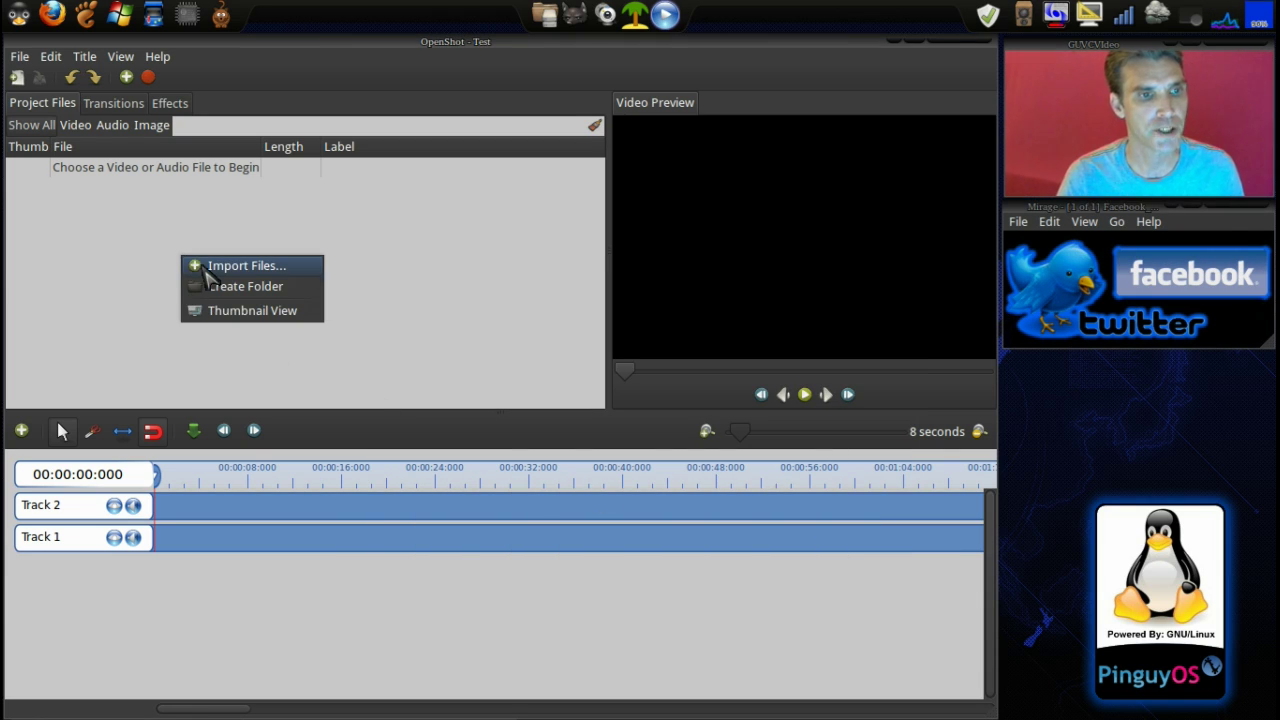
click(200, 268)
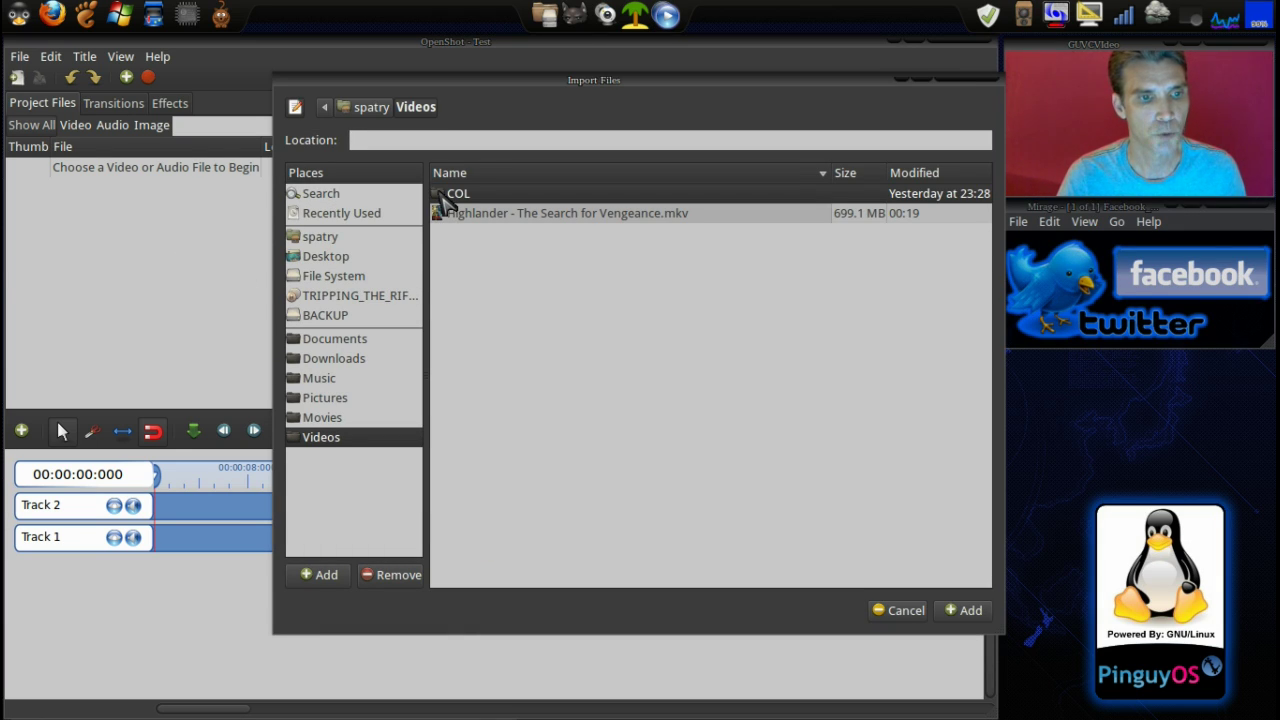
click(320, 237)
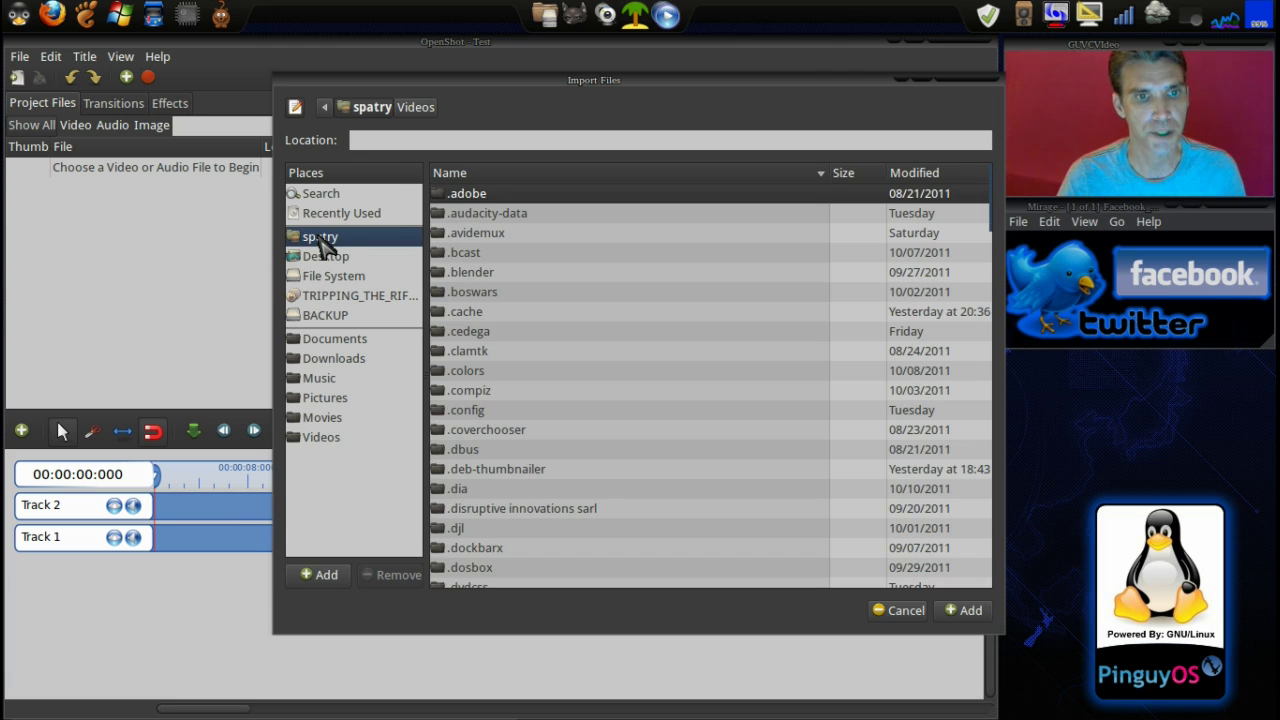
scroll(577, 330, down, 15)
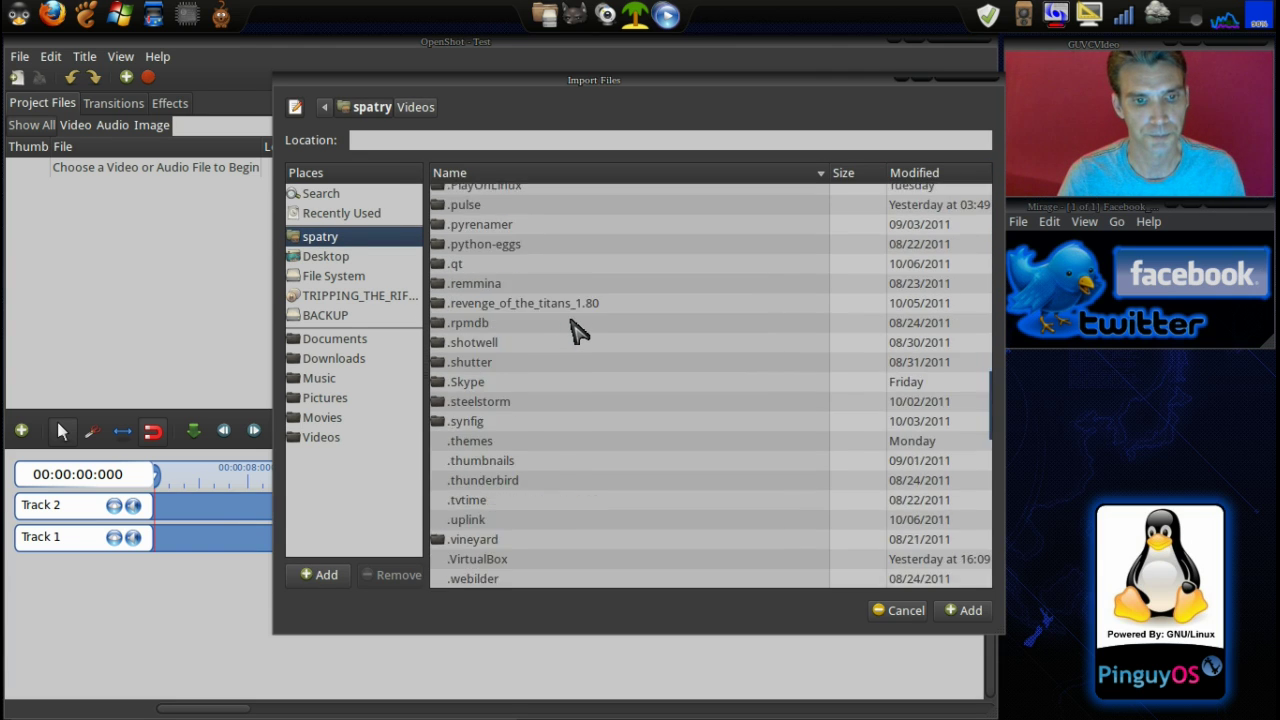
scroll(577, 330, down, 5)
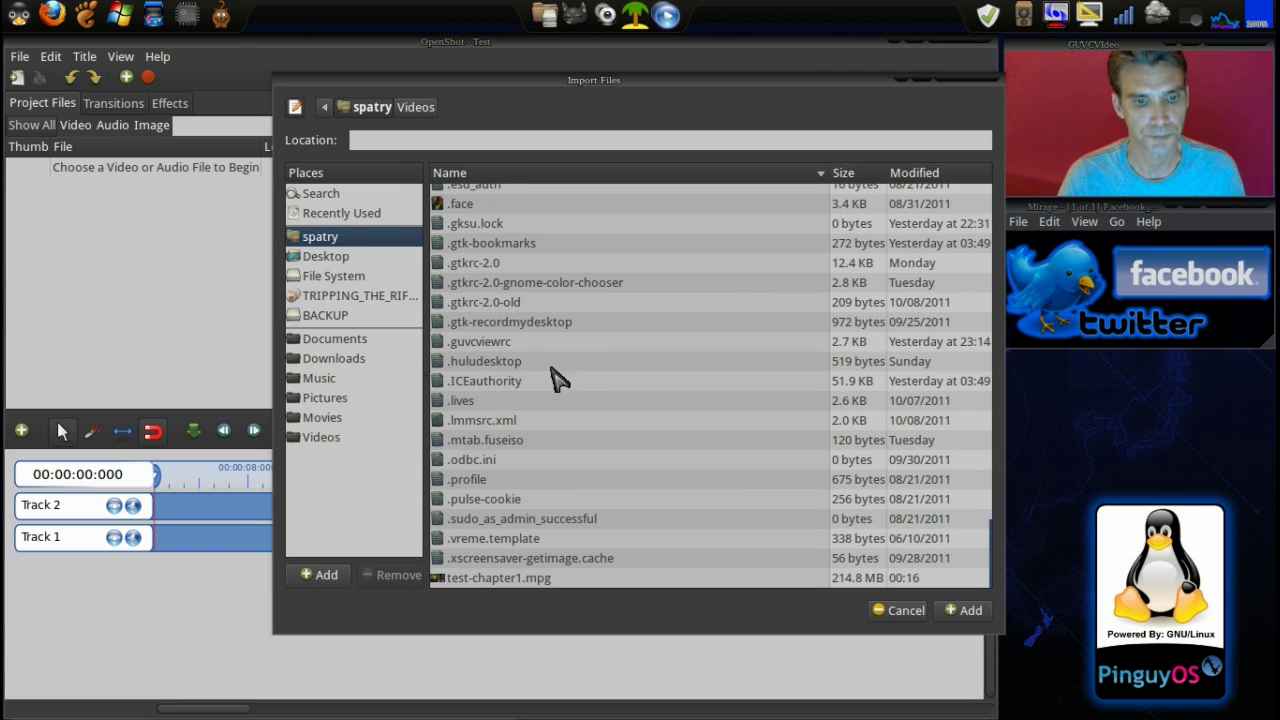
click(498, 580)
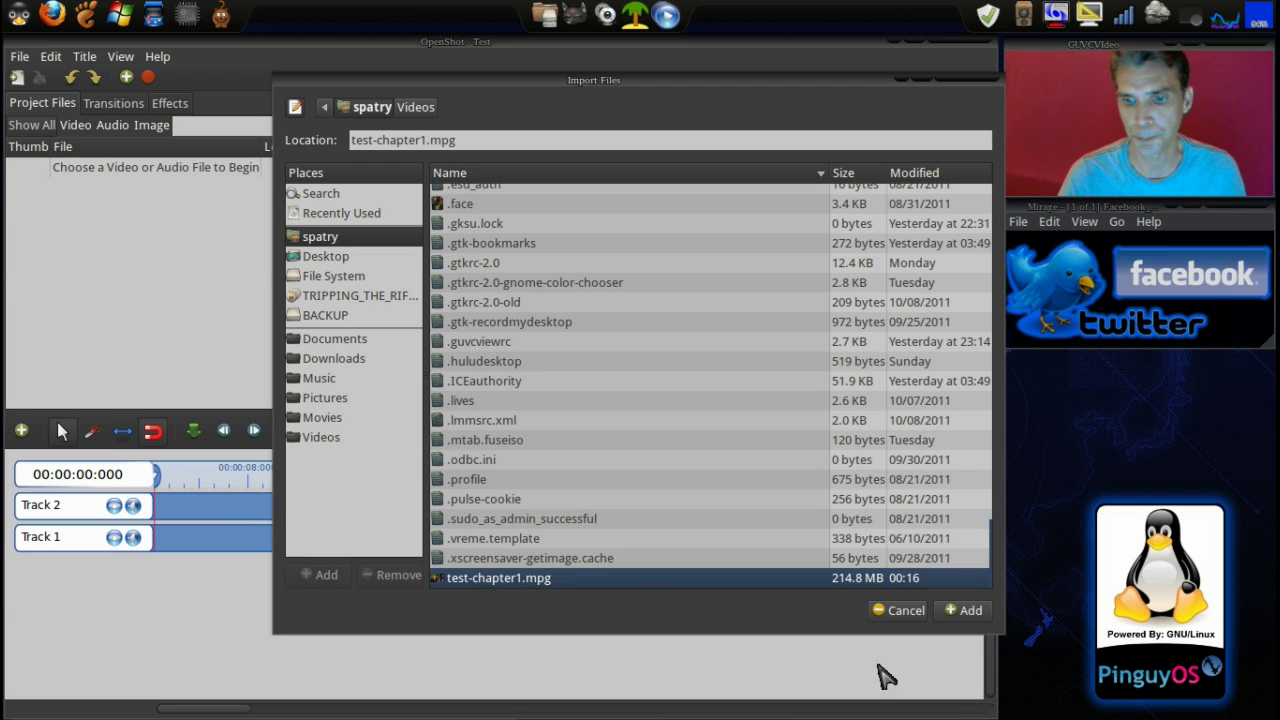
click(967, 624)
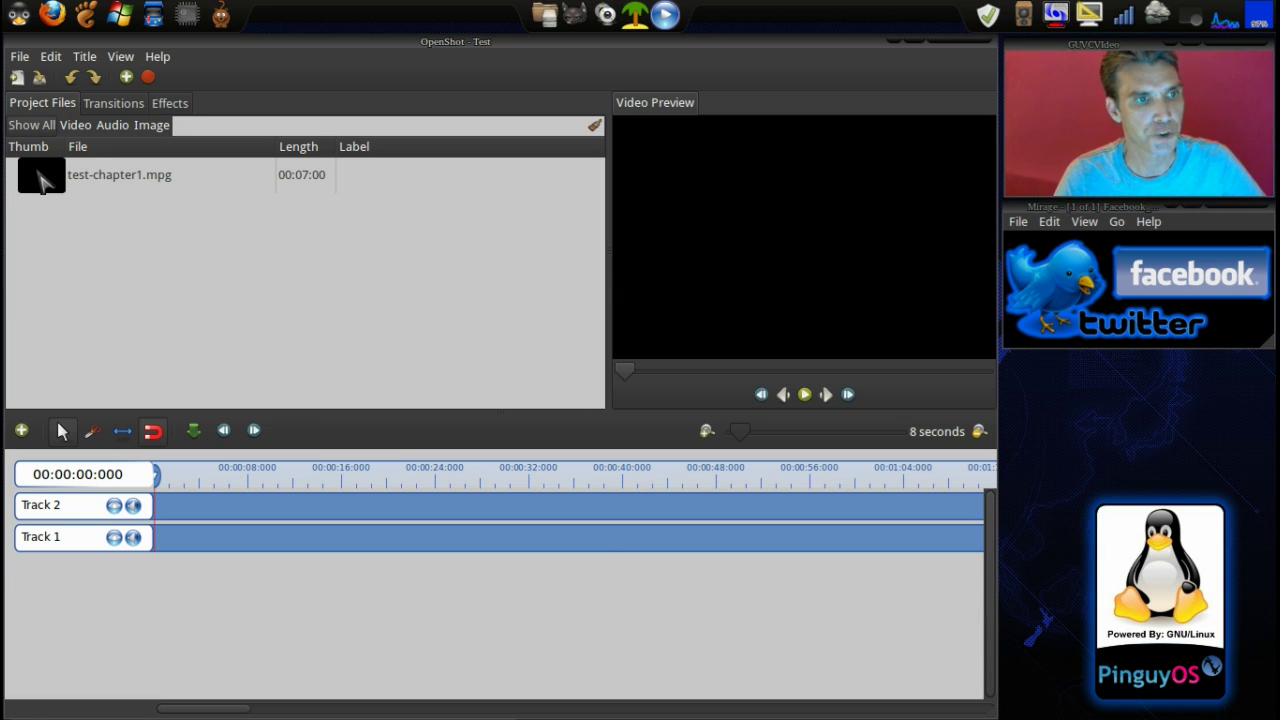
Put test-chapter1.mpg on Track 2 at 00:00:00 and remove the duplicate clip
drag(40, 178, 189, 530)
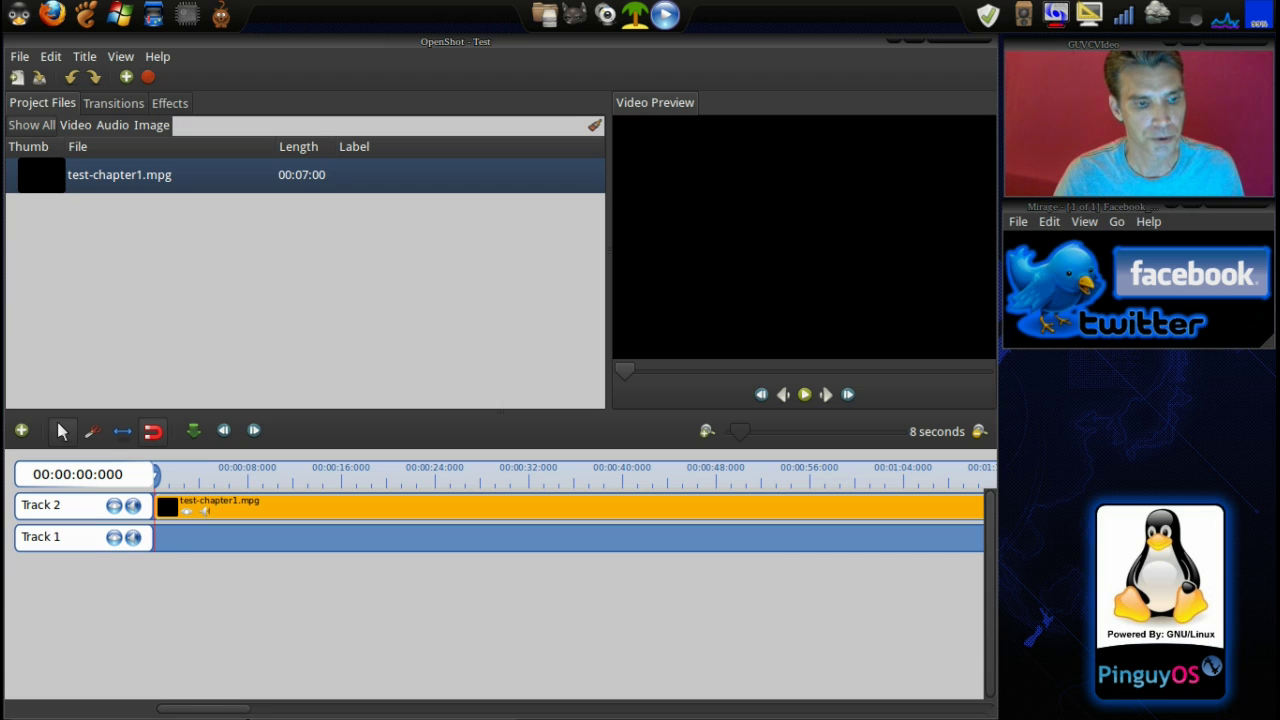
drag(240, 710, 806, 716)
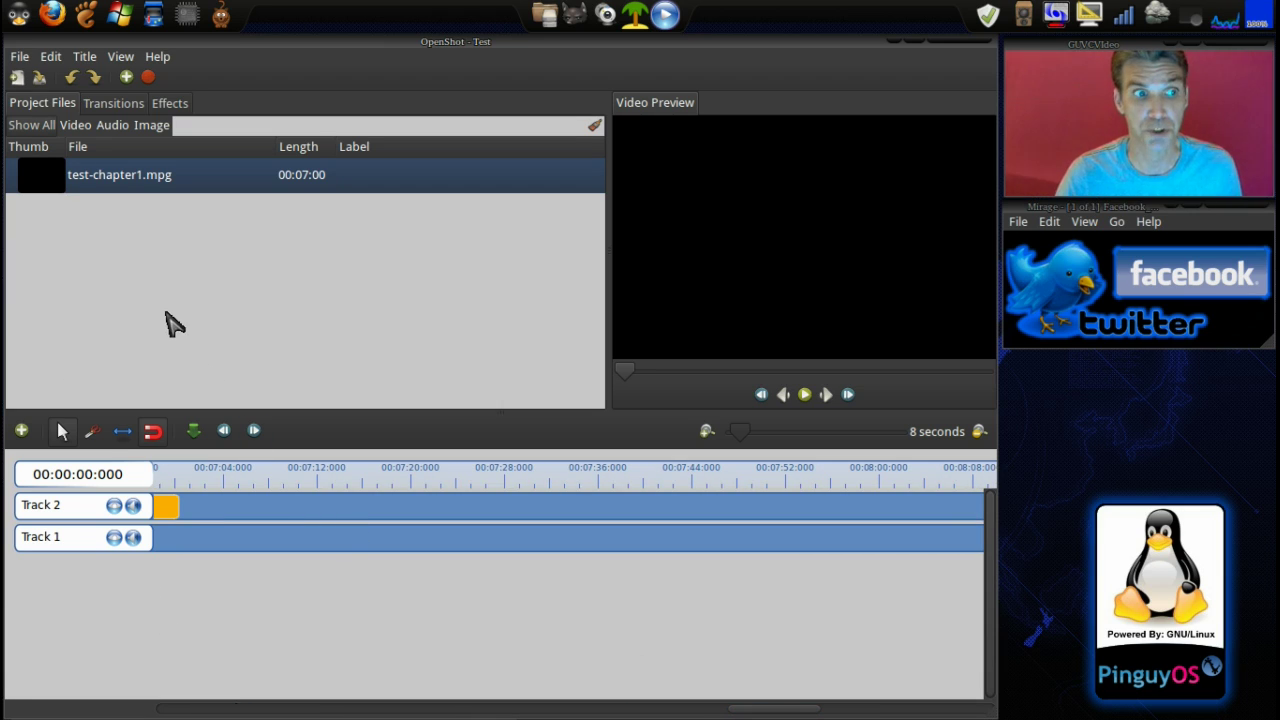
drag(29, 177, 240, 521)
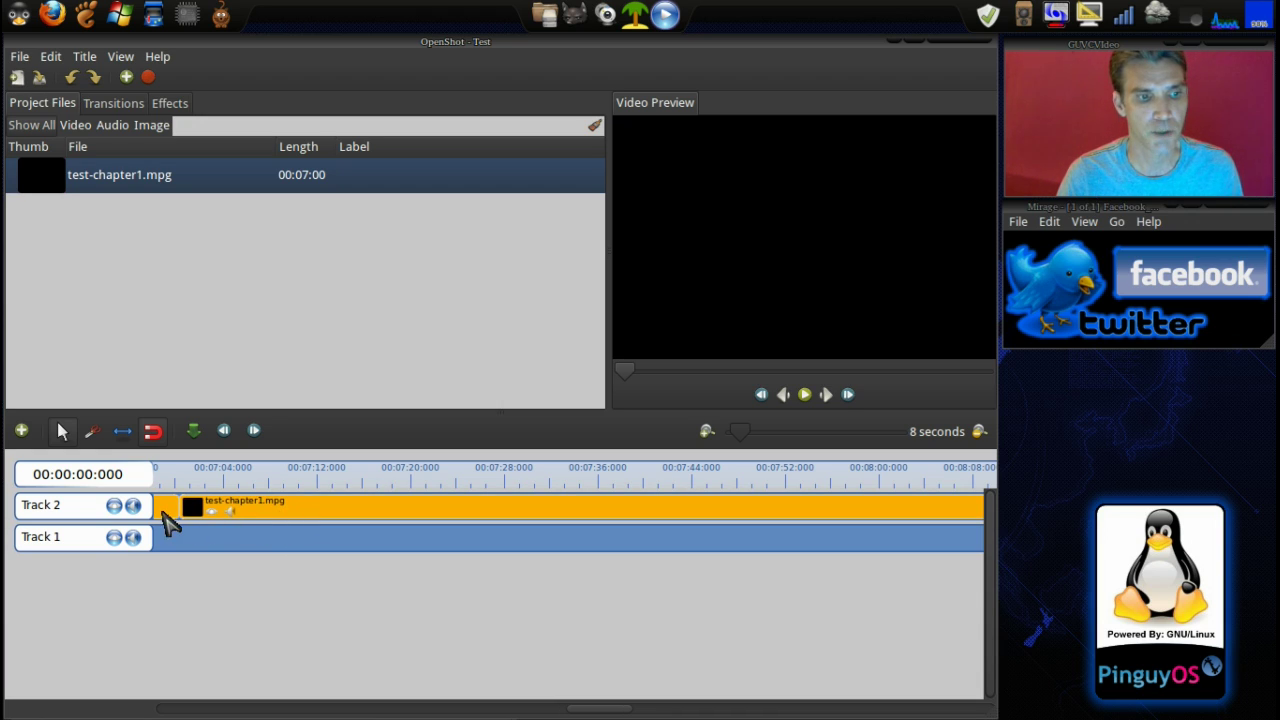
right_click(405, 510)
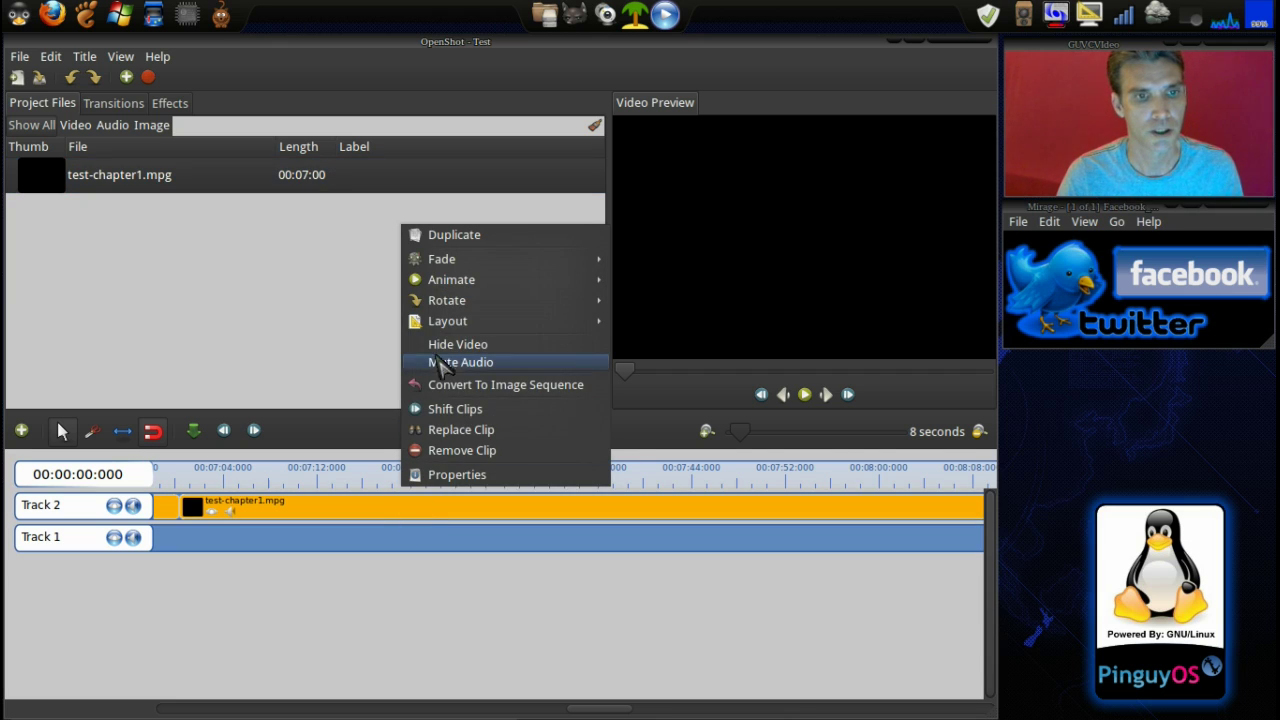
click(461, 451)
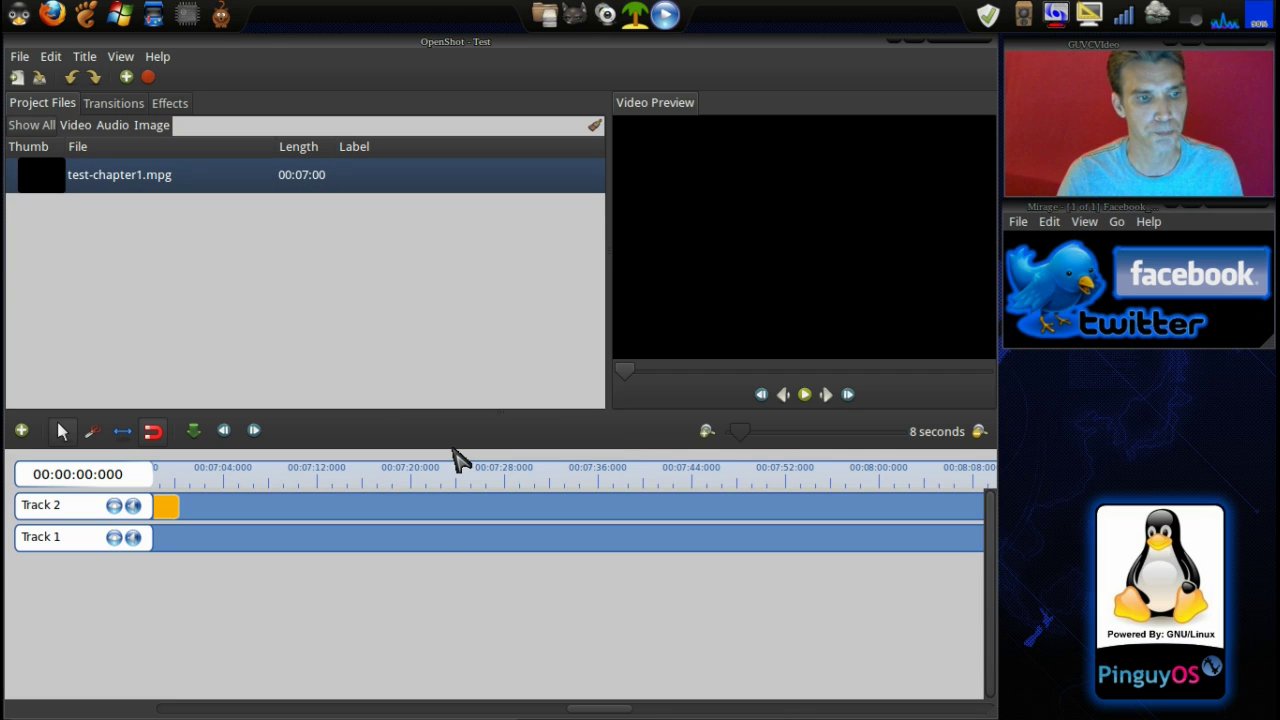
drag(600, 706, 170, 690)
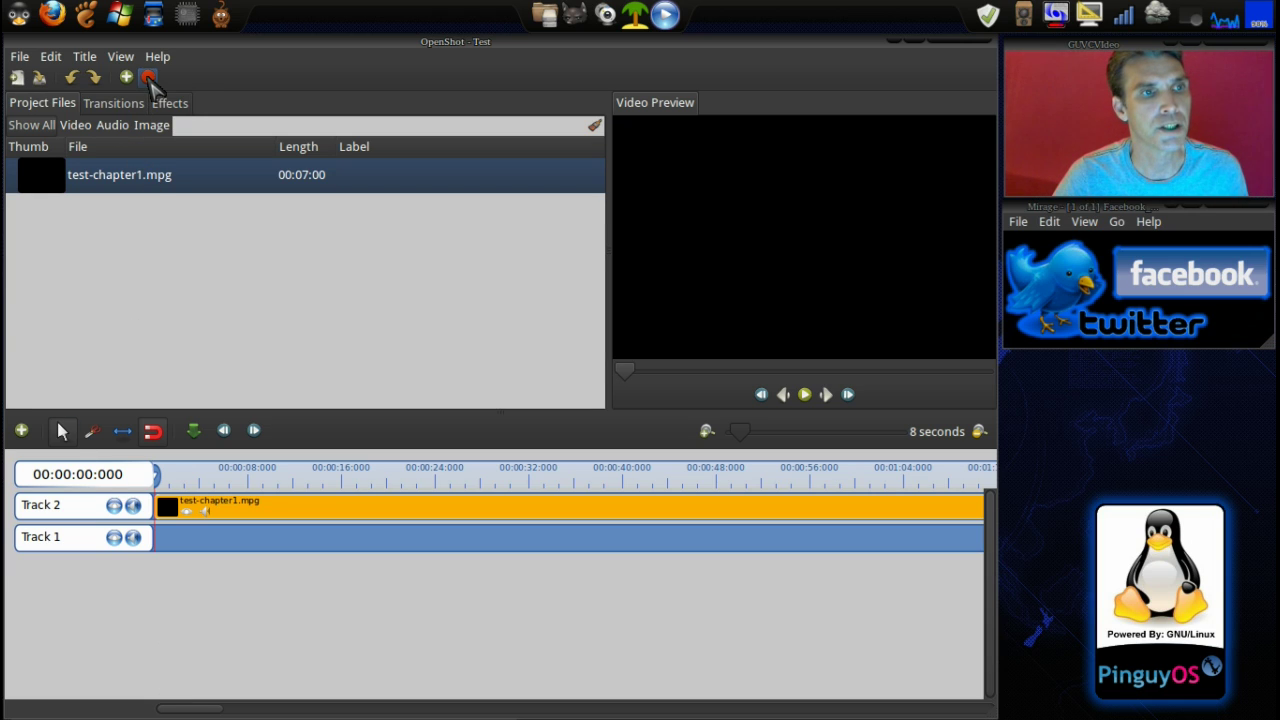
Choose the Web profile, HD 720p, the YouTube-HD target and High quality for export
click(148, 79)
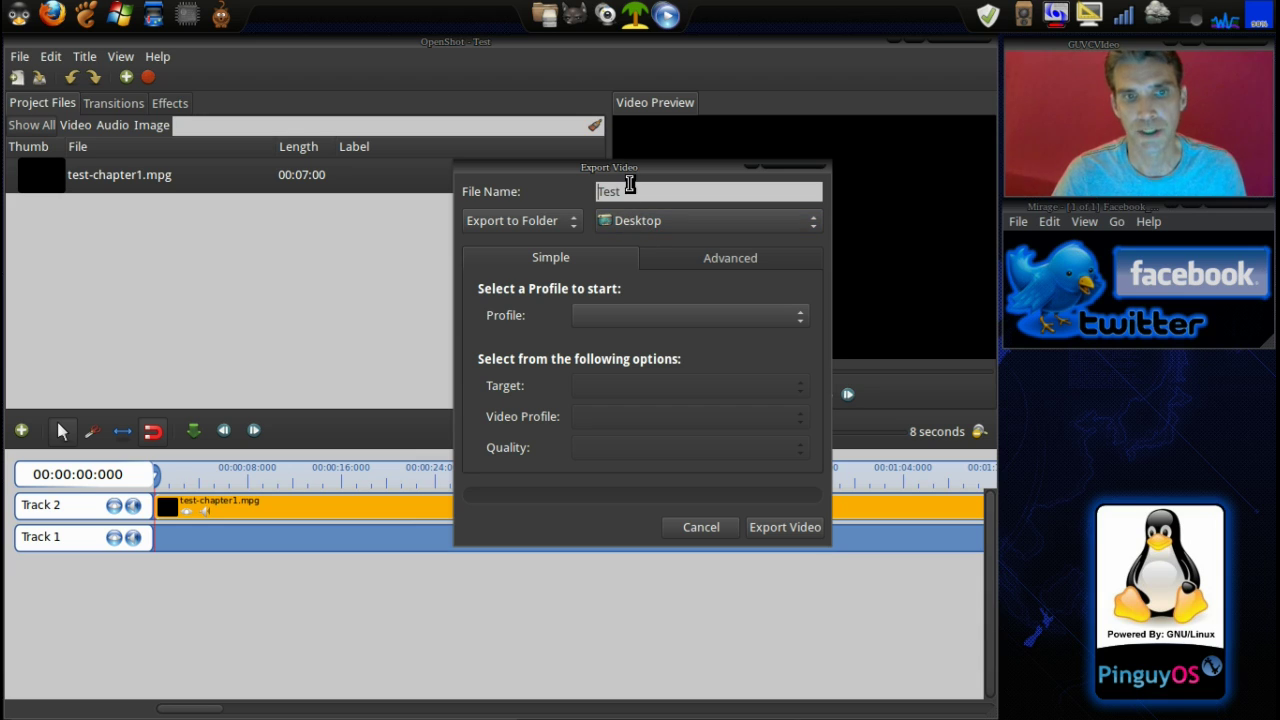
click(658, 318)
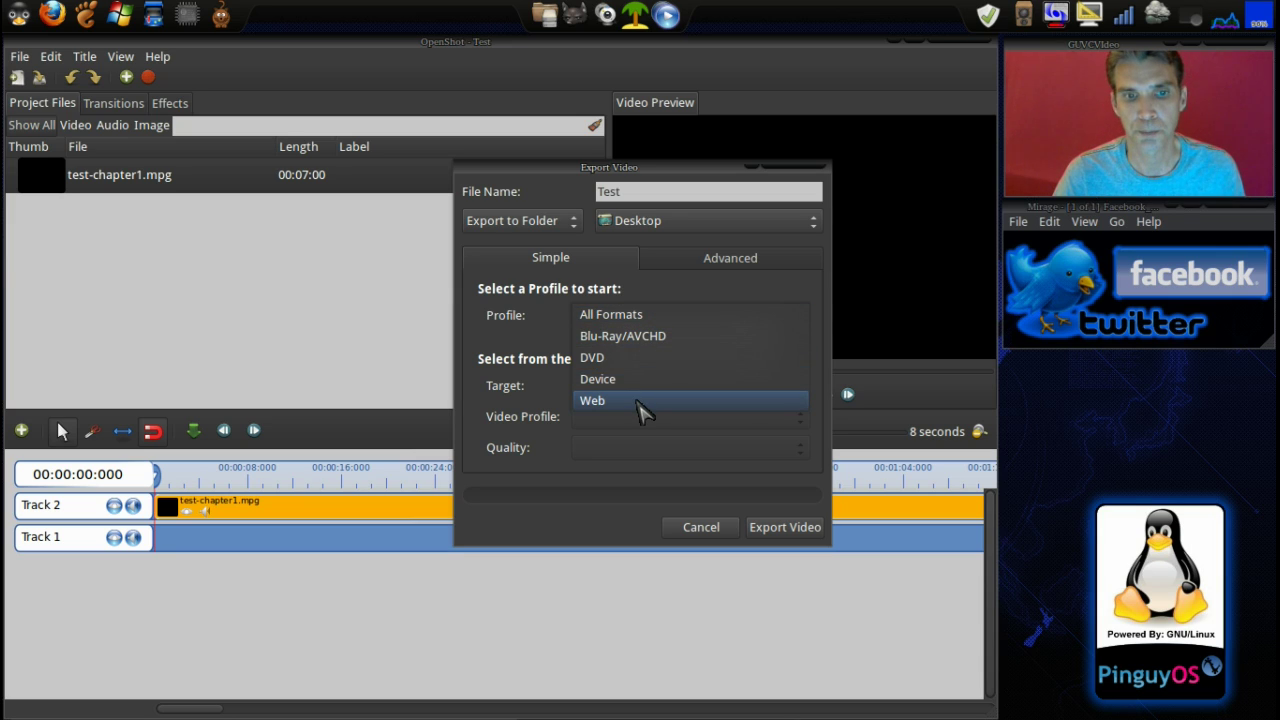
click(640, 401)
click(640, 416)
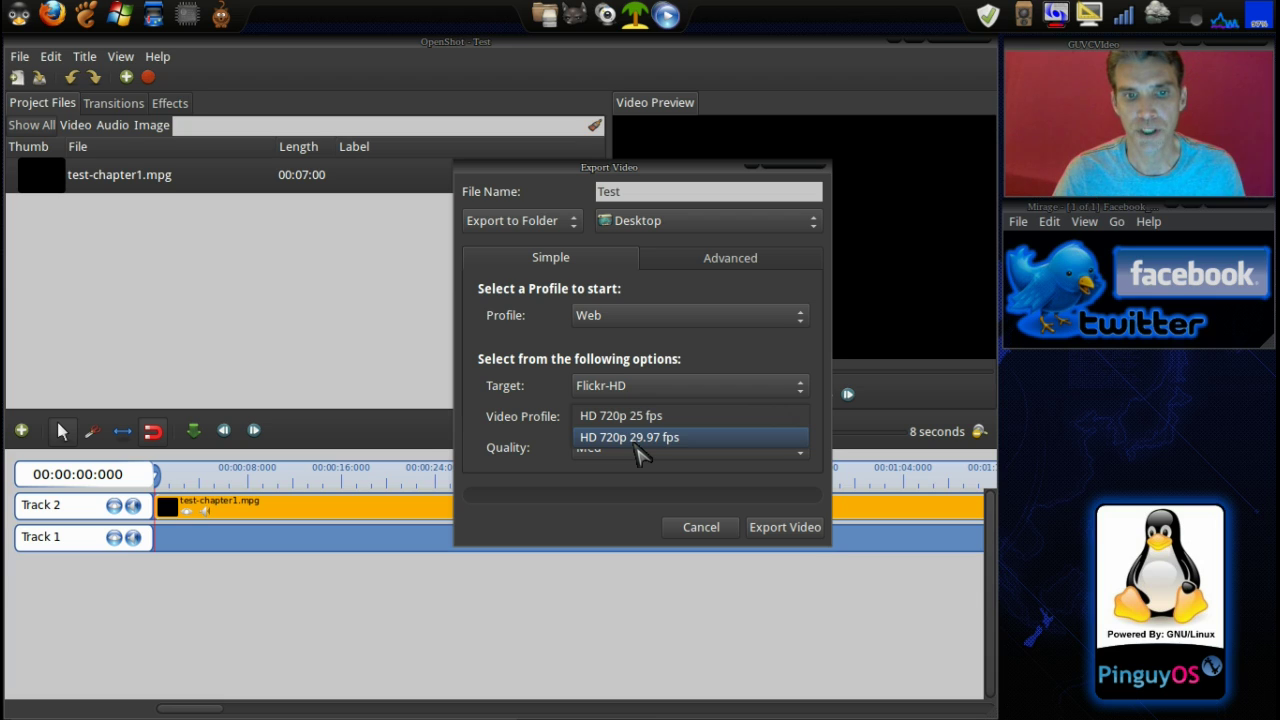
click(637, 440)
click(634, 386)
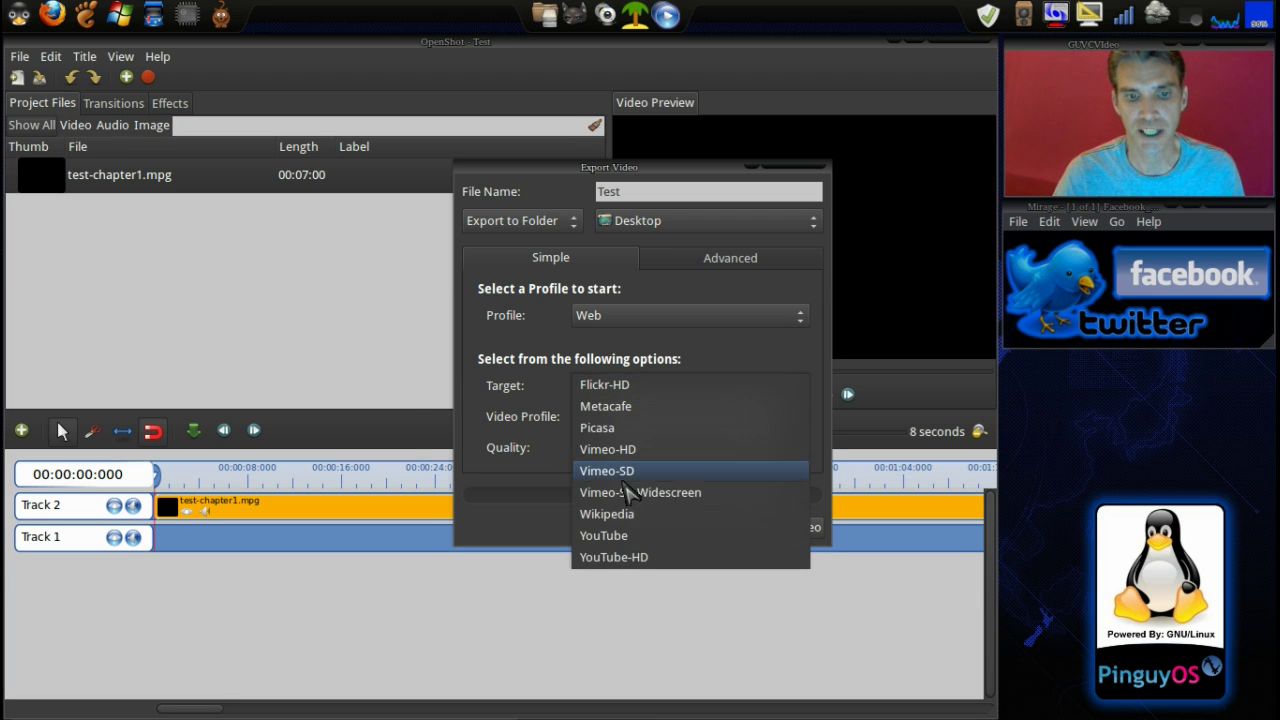
click(620, 558)
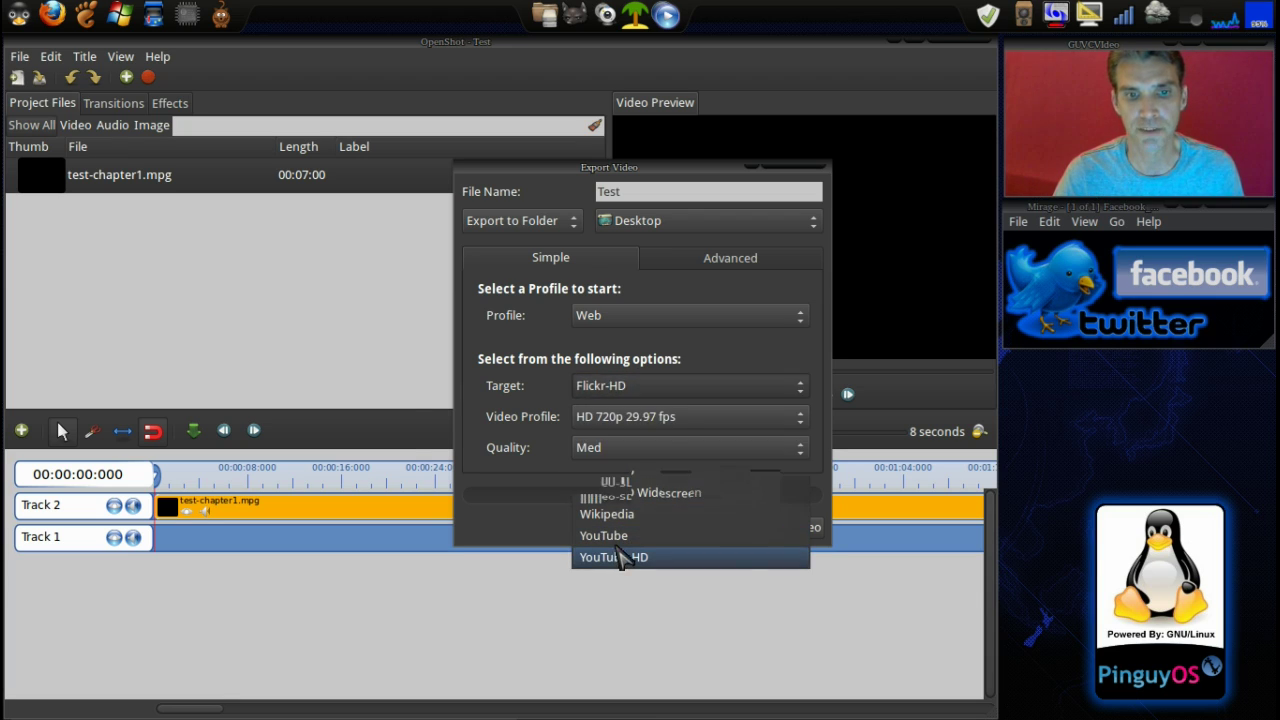
click(594, 449)
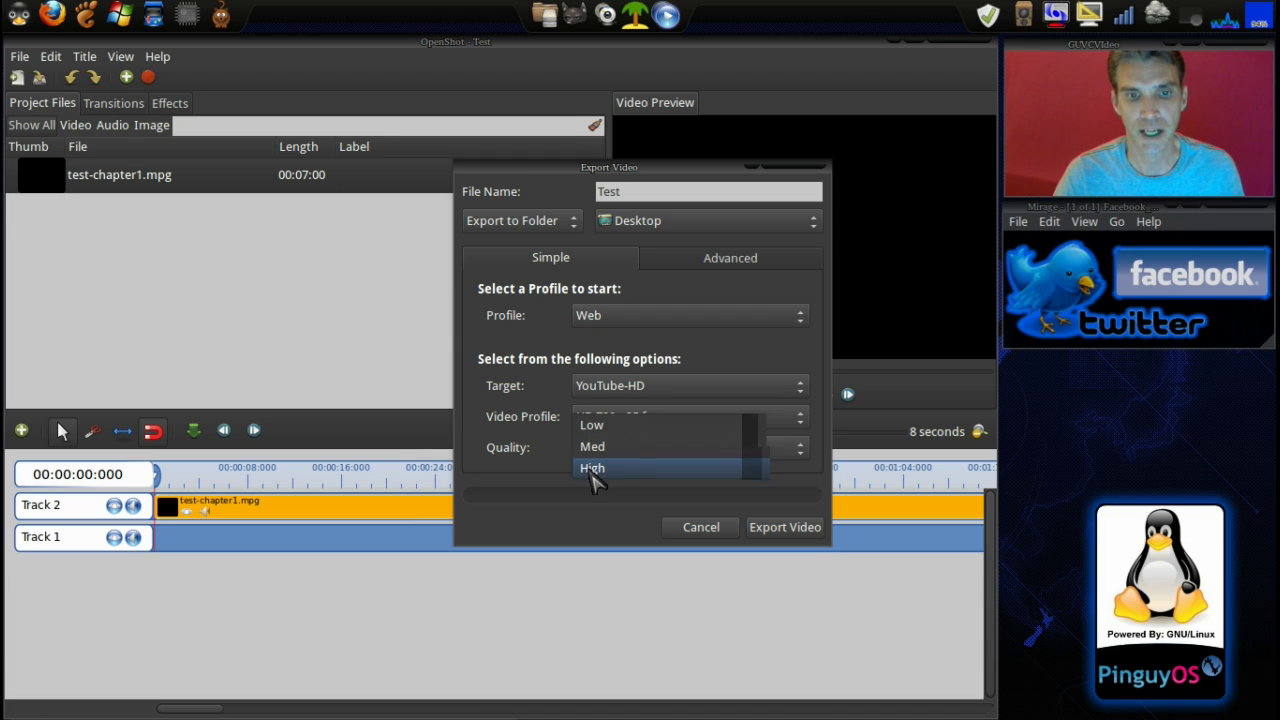
click(592, 470)
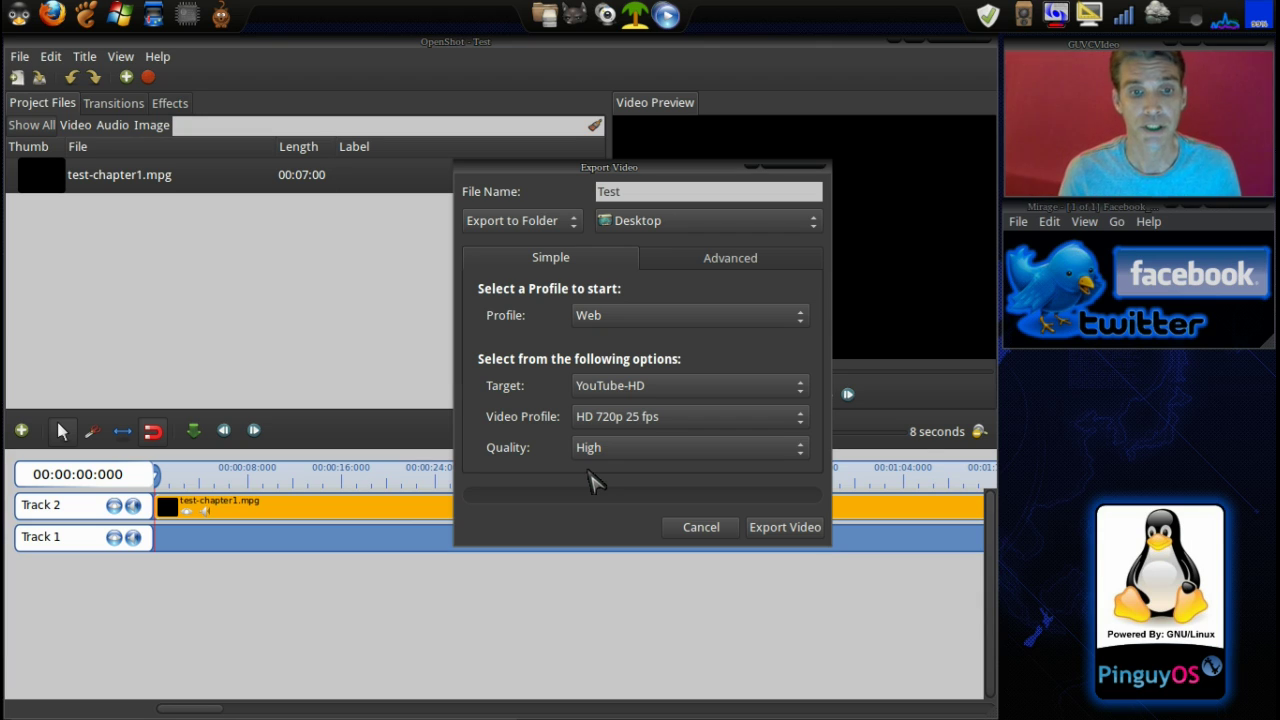
Confirm the Web profile and export the video as Test to the Desktop
click(651, 322)
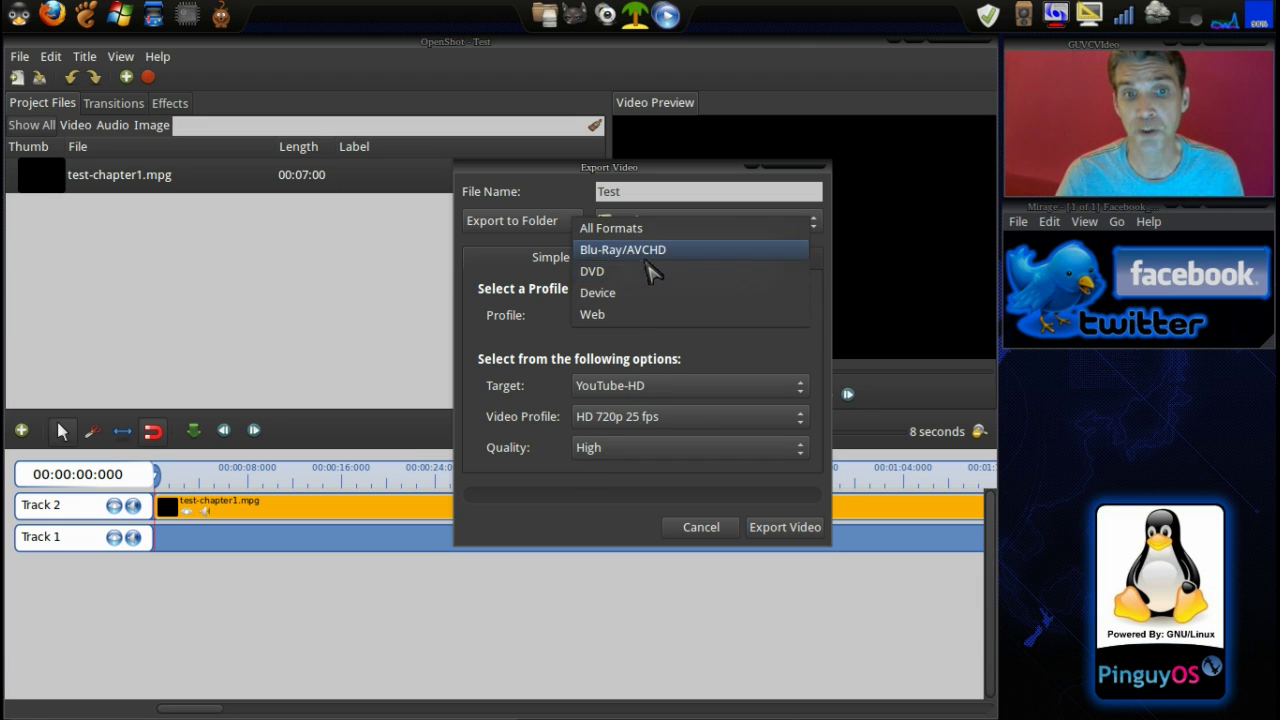
click(646, 316)
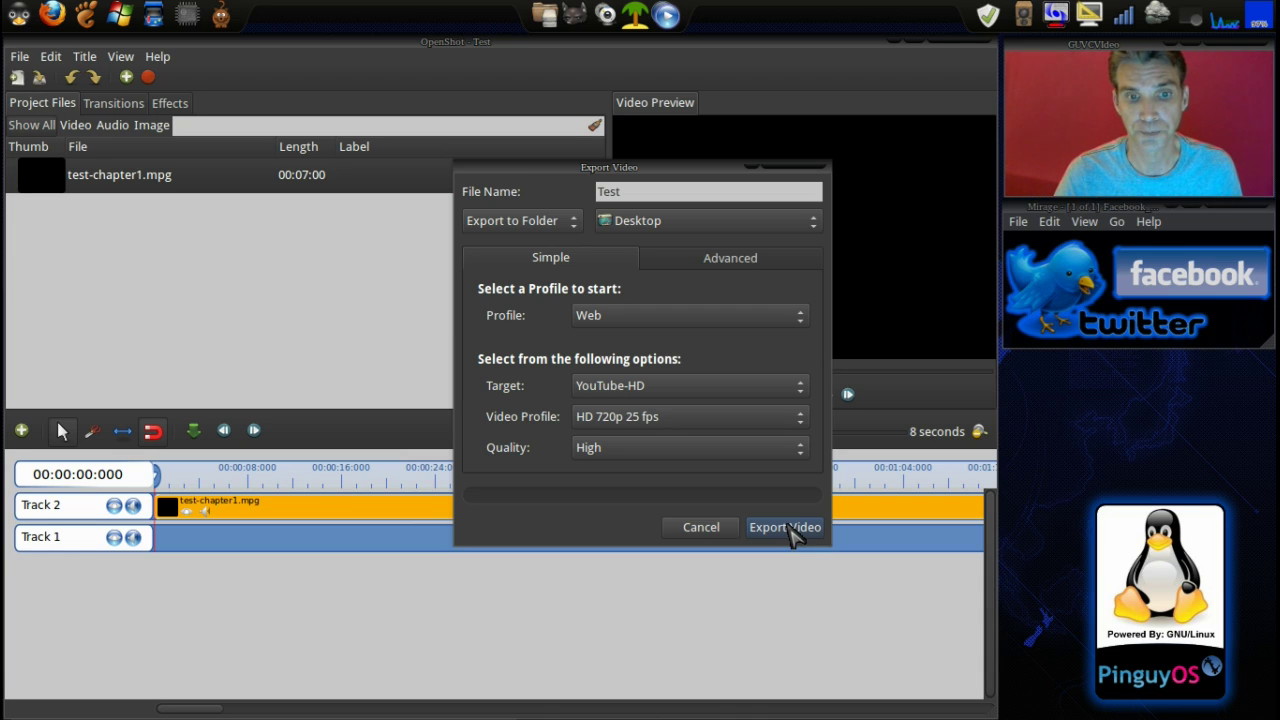
click(786, 527)
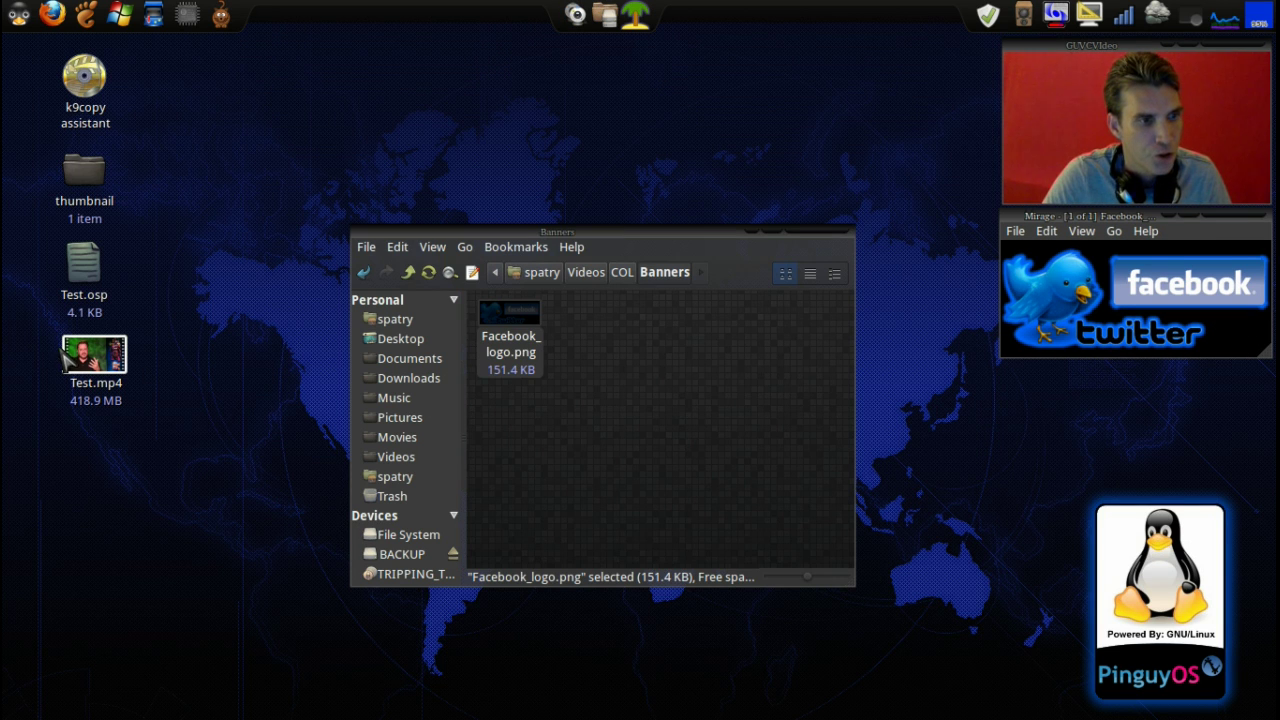
Open Test.mp4 from the desktop in VLC and move the player window higher
click(92, 357)
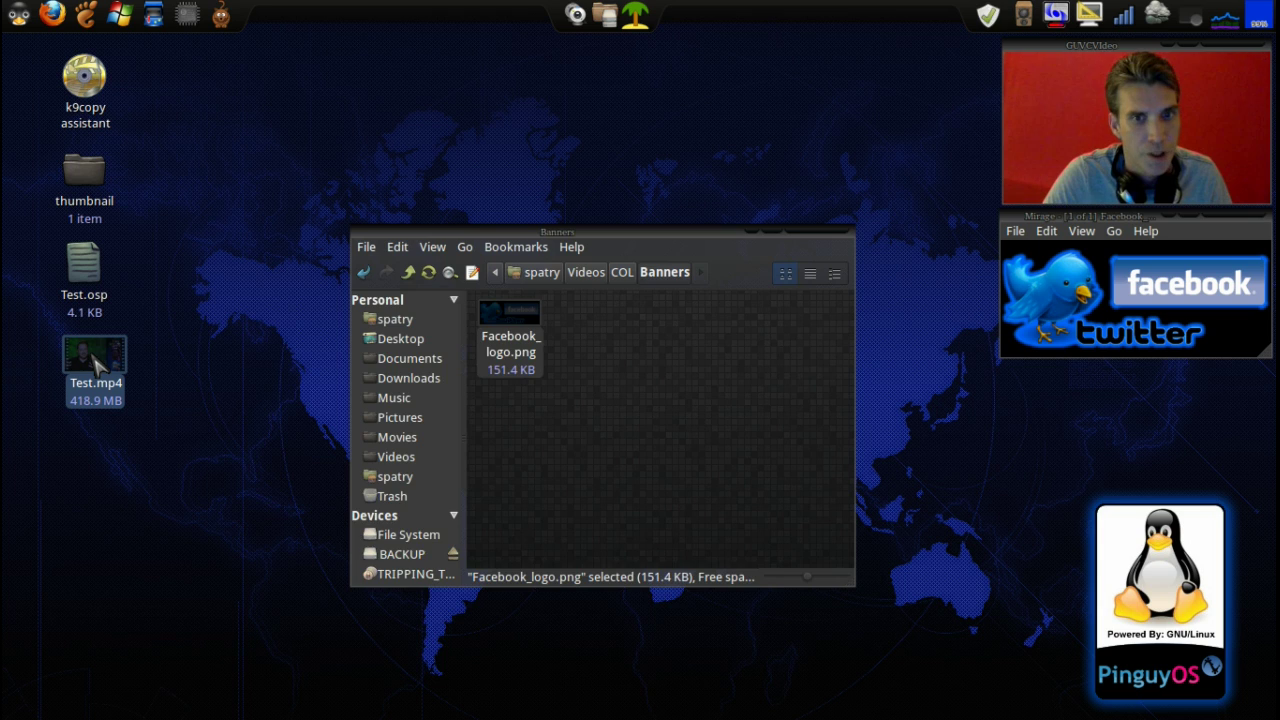
double_click(93, 358)
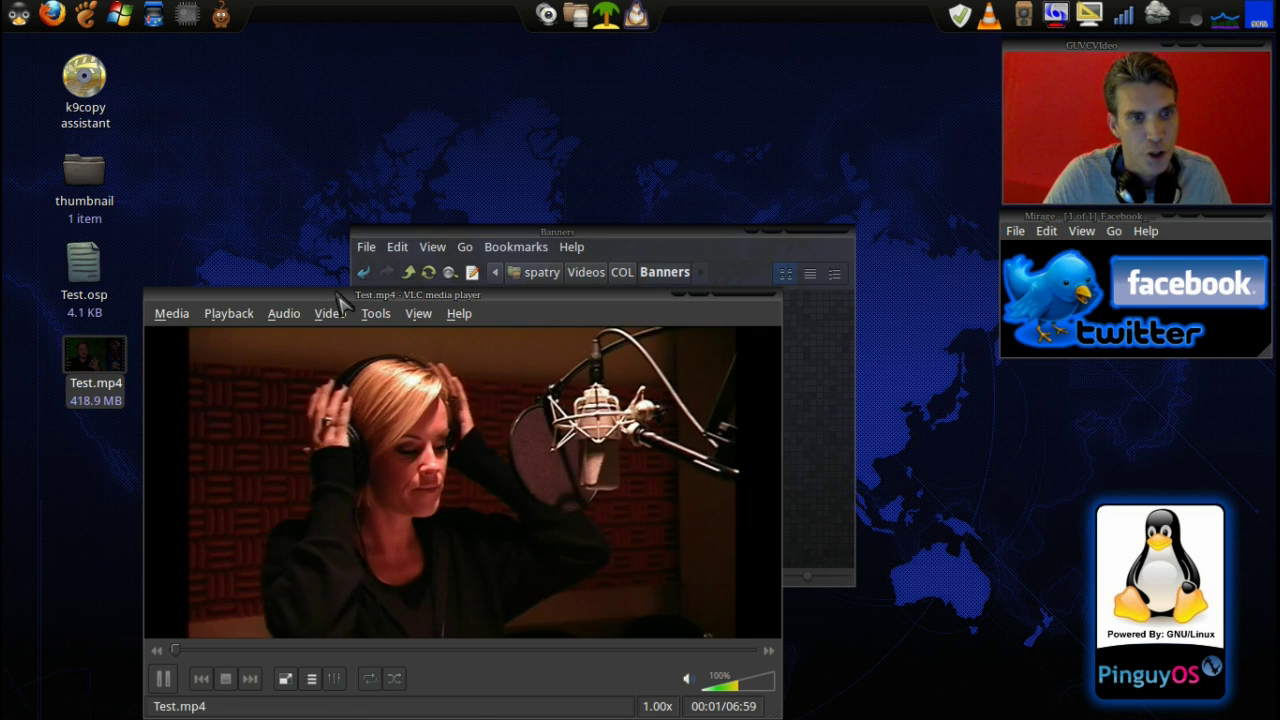
drag(336, 293, 342, 162)
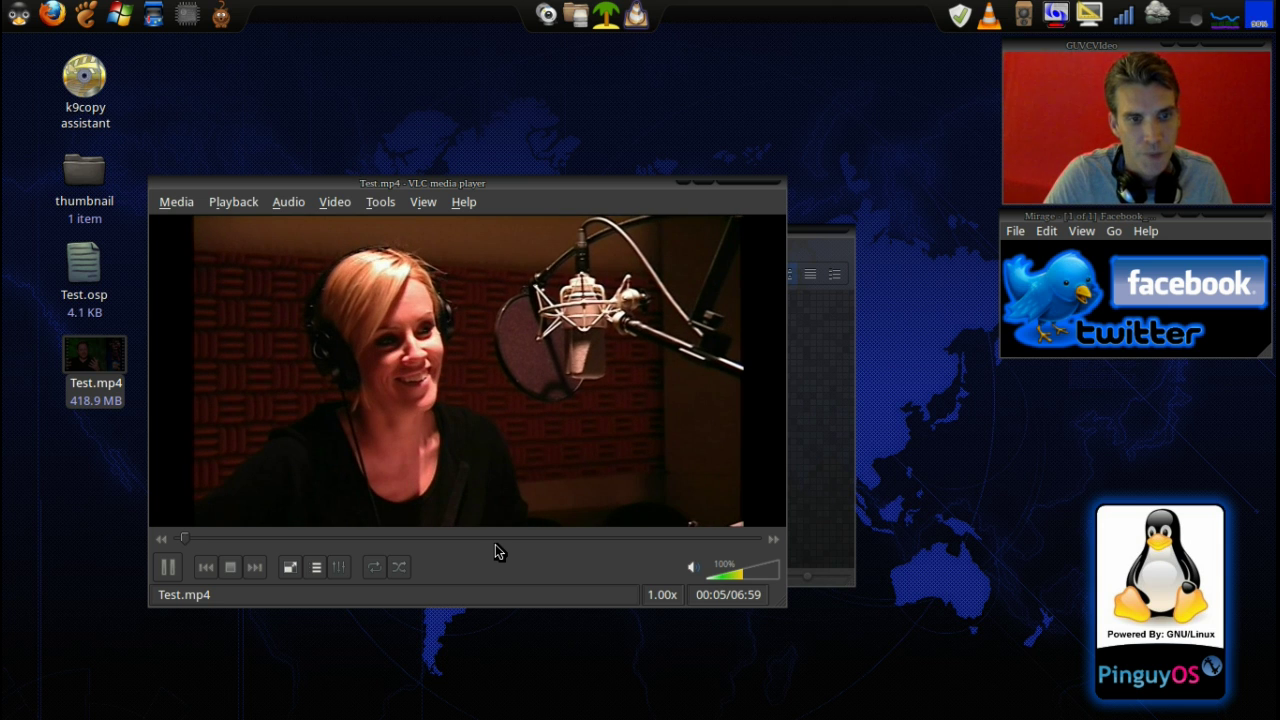